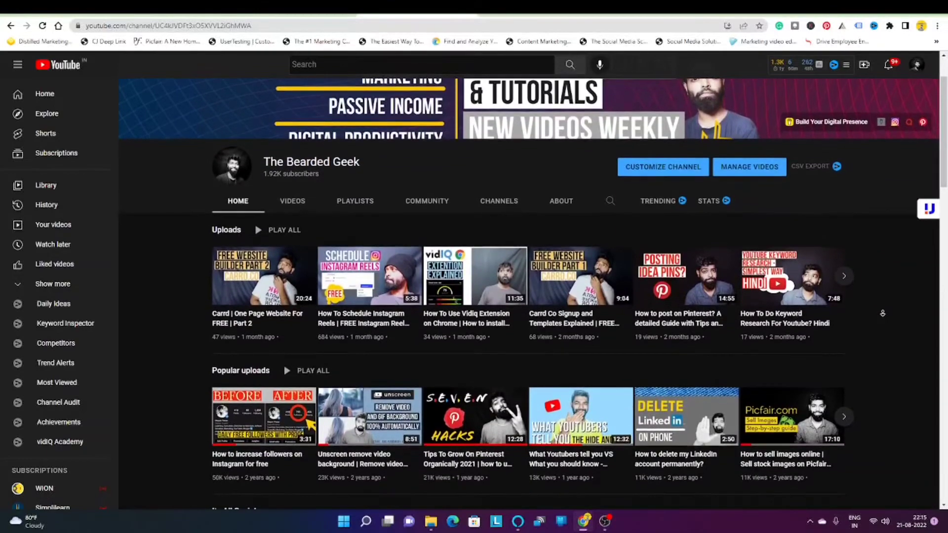
Step: Look through the YouTube channel's home page, from the recent and popular uploads to the playlist sections
{"action": "scroll", "coordinate": [883, 313], "scroll_direction": "down", "scroll_amount": 1}
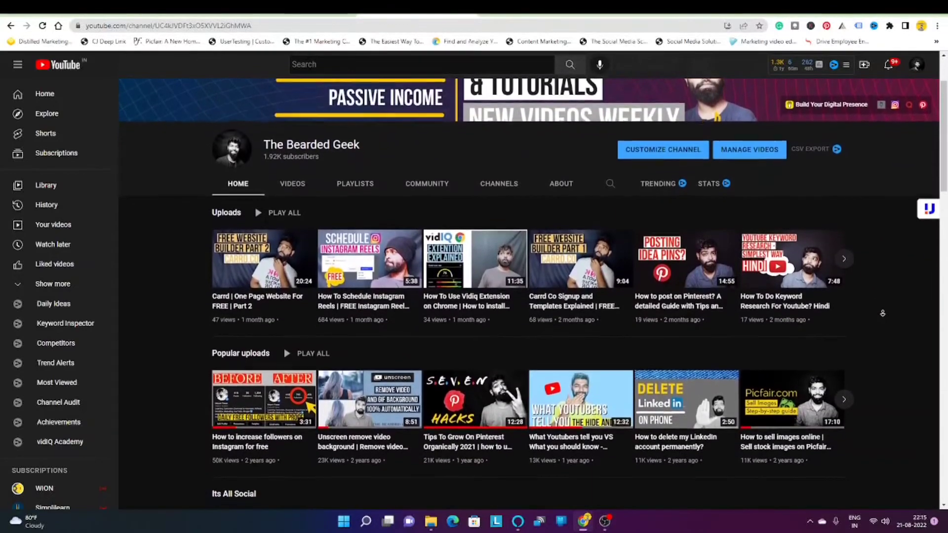
{"action": "scroll", "coordinate": [883, 313], "scroll_direction": "down", "scroll_amount": 1}
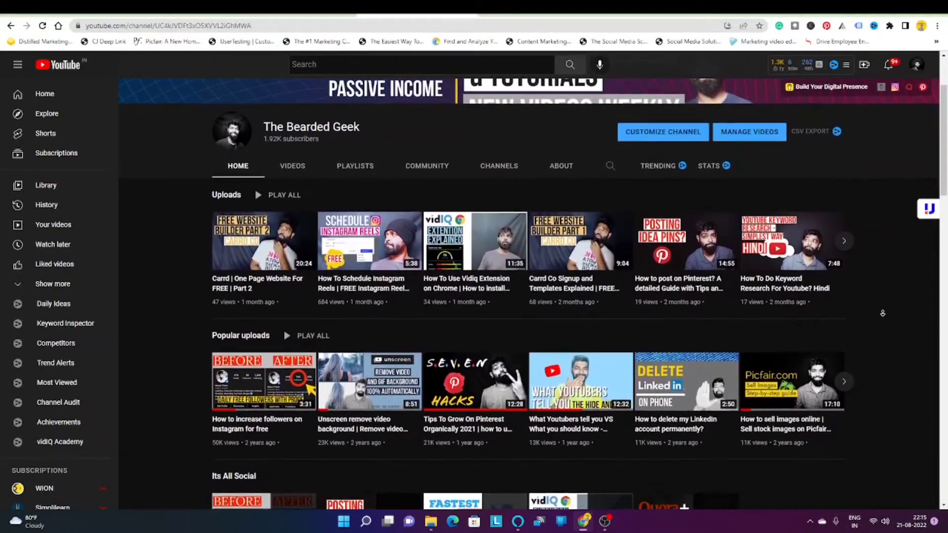
{"action": "scroll", "coordinate": [882, 313], "scroll_direction": "down", "scroll_amount": 1}
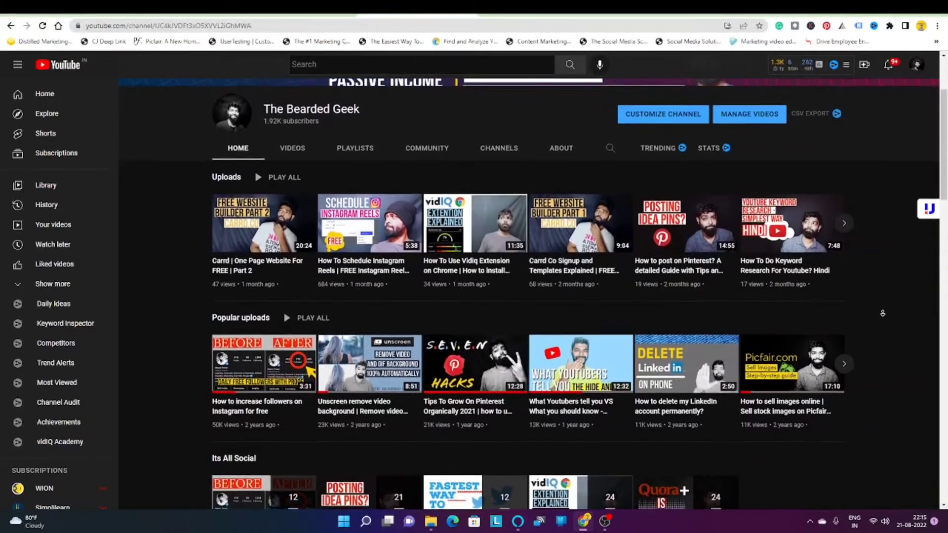
{"action": "scroll", "coordinate": [882, 313], "scroll_direction": "down", "scroll_amount": 1}
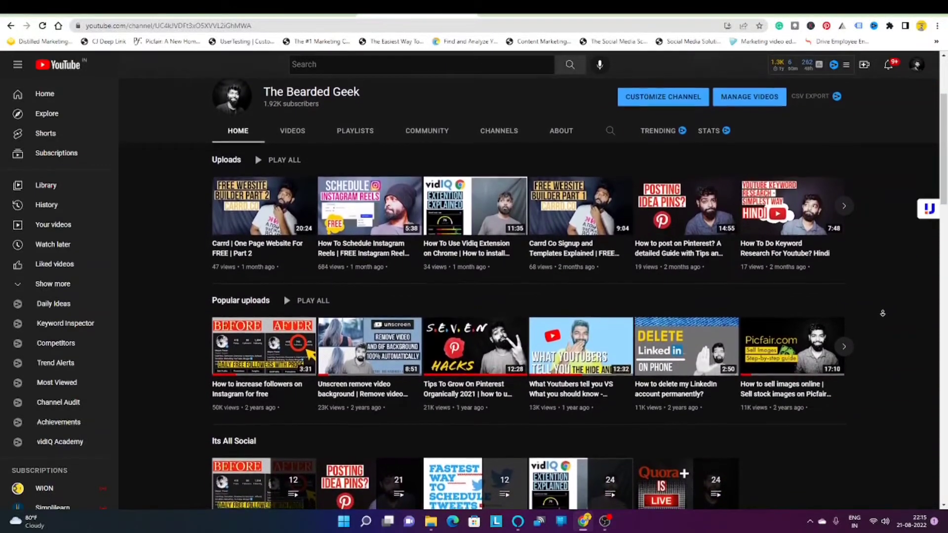
{"action": "scroll", "coordinate": [883, 313], "scroll_direction": "down", "scroll_amount": 1}
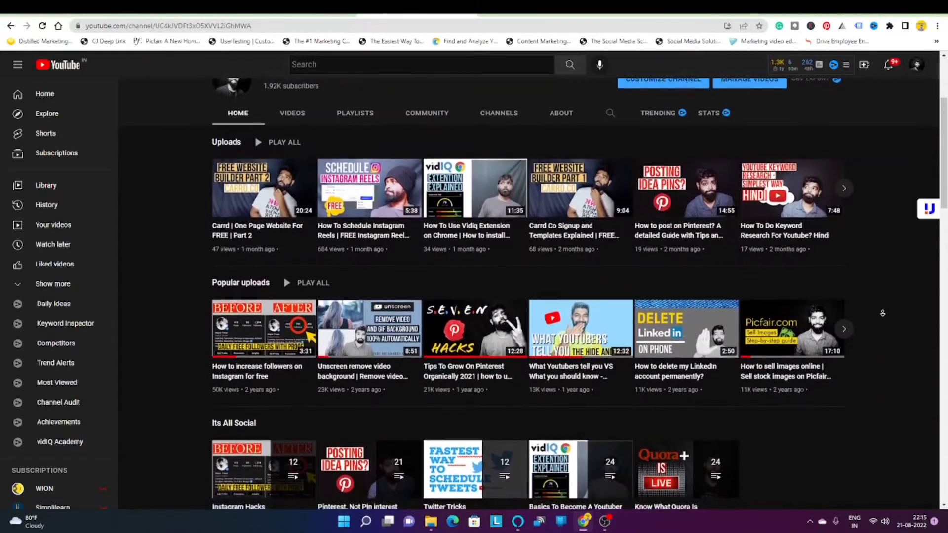
{"action": "scroll", "coordinate": [882, 313], "scroll_direction": "down", "scroll_amount": 1}
{"action": "scroll", "coordinate": [882, 313], "scroll_direction": "down", "scroll_amount": 1}
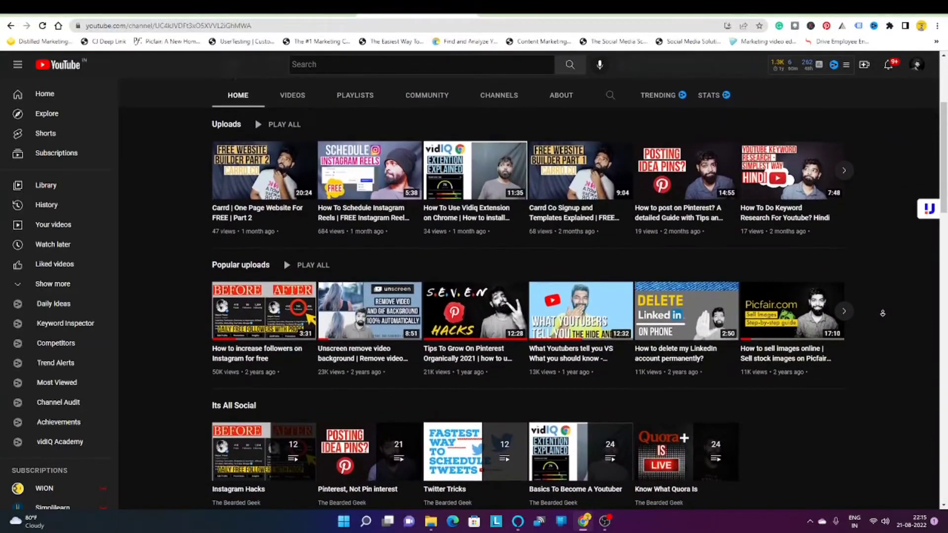
{"action": "scroll", "coordinate": [882, 313], "scroll_direction": "down", "scroll_amount": 4}
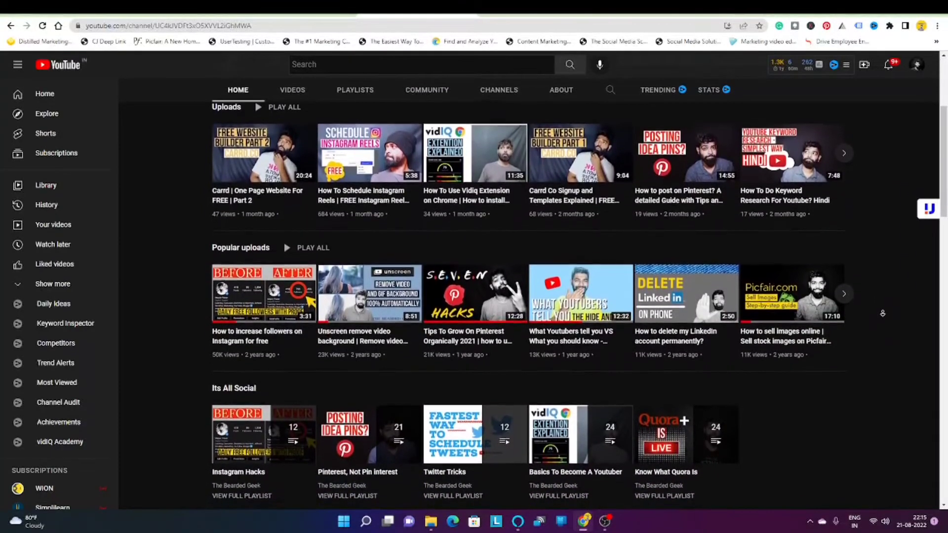
{"action": "scroll", "coordinate": [882, 313], "scroll_direction": "down", "scroll_amount": 1}
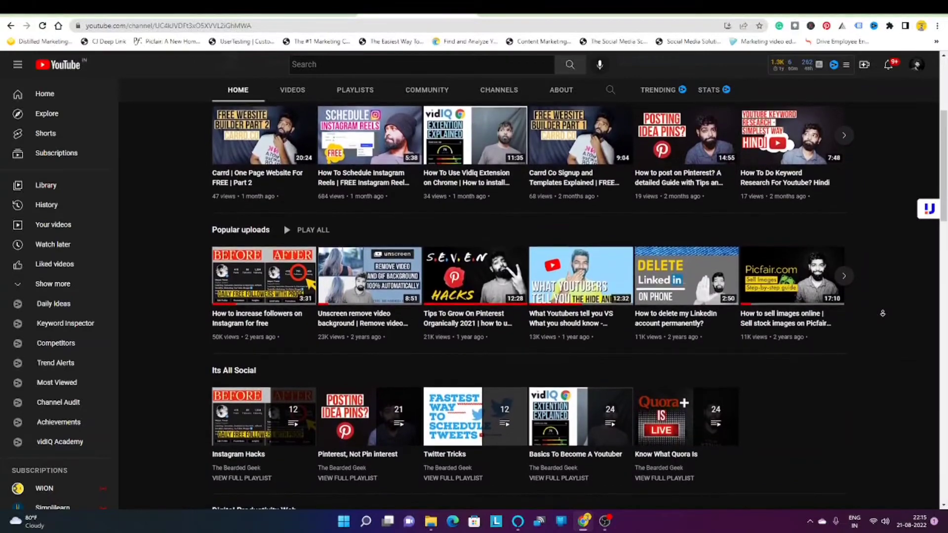
{"action": "scroll", "coordinate": [882, 313], "scroll_direction": "down", "scroll_amount": 1}
{"action": "scroll", "coordinate": [882, 313], "scroll_direction": "down", "scroll_amount": 3}
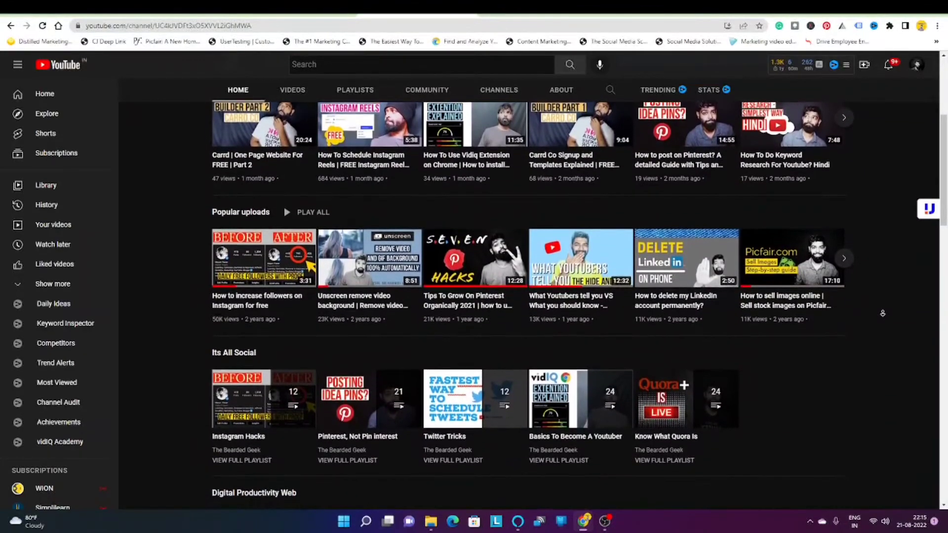
{"action": "scroll", "coordinate": [882, 313], "scroll_direction": "down", "scroll_amount": 1}
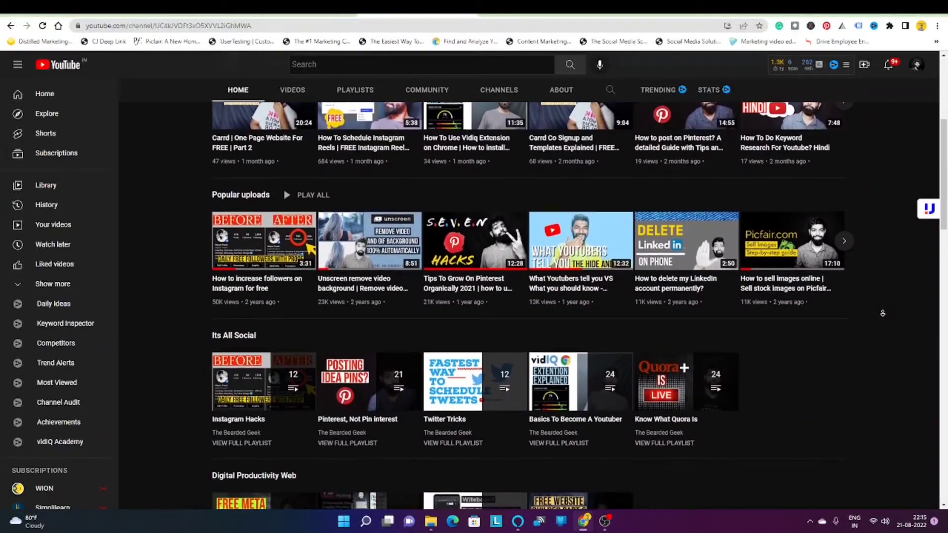
{"action": "scroll", "coordinate": [882, 313], "scroll_direction": "down", "scroll_amount": 2}
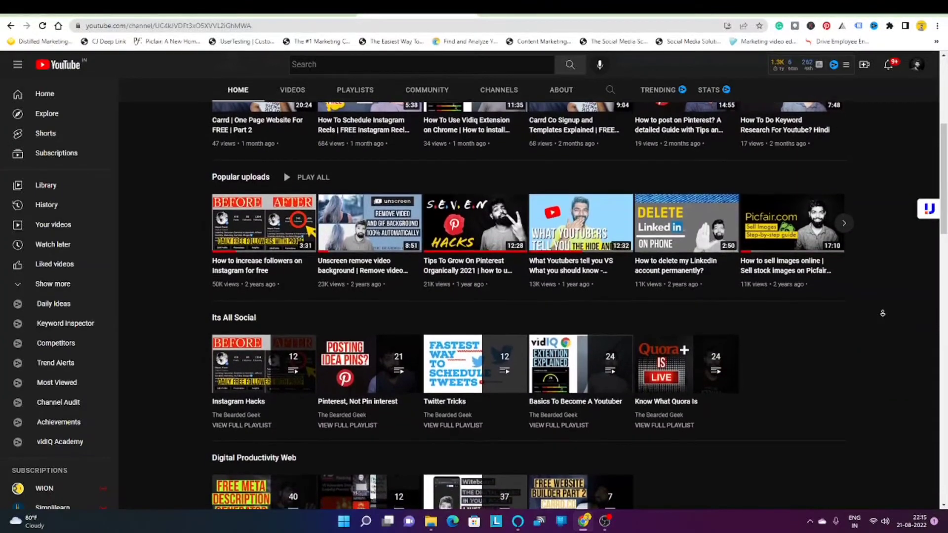
{"action": "scroll", "coordinate": [883, 313], "scroll_direction": "down", "scroll_amount": 4}
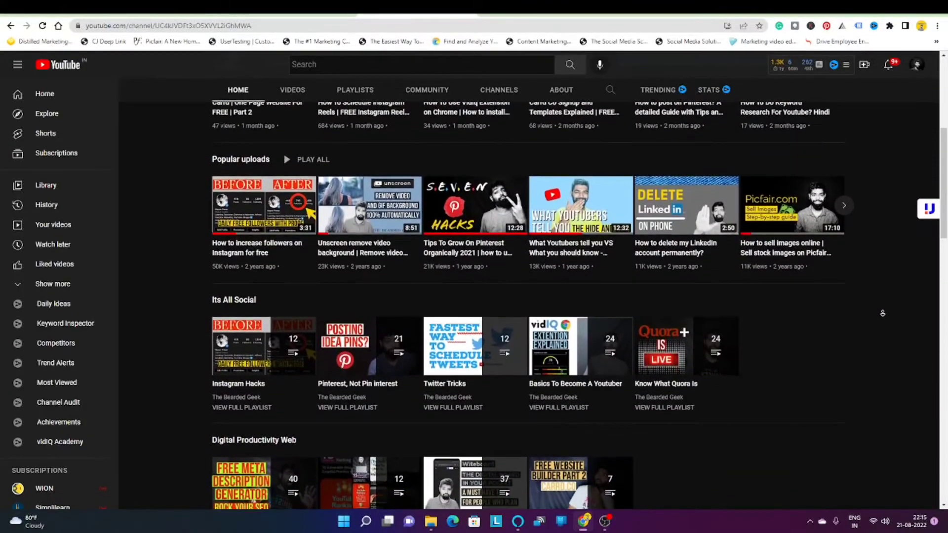
{"action": "scroll", "coordinate": [882, 313], "scroll_direction": "down", "scroll_amount": 4}
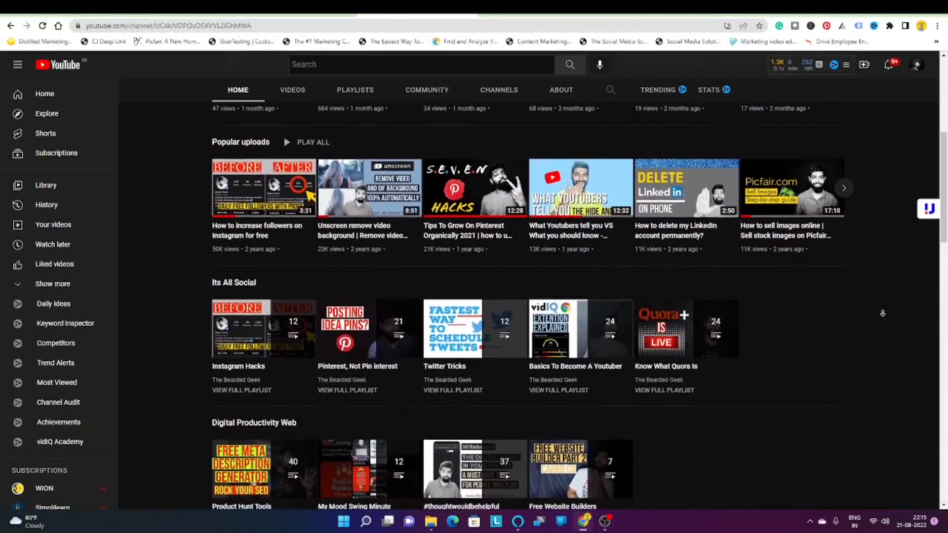
{"action": "scroll", "coordinate": [883, 313], "scroll_direction": "down", "scroll_amount": 3}
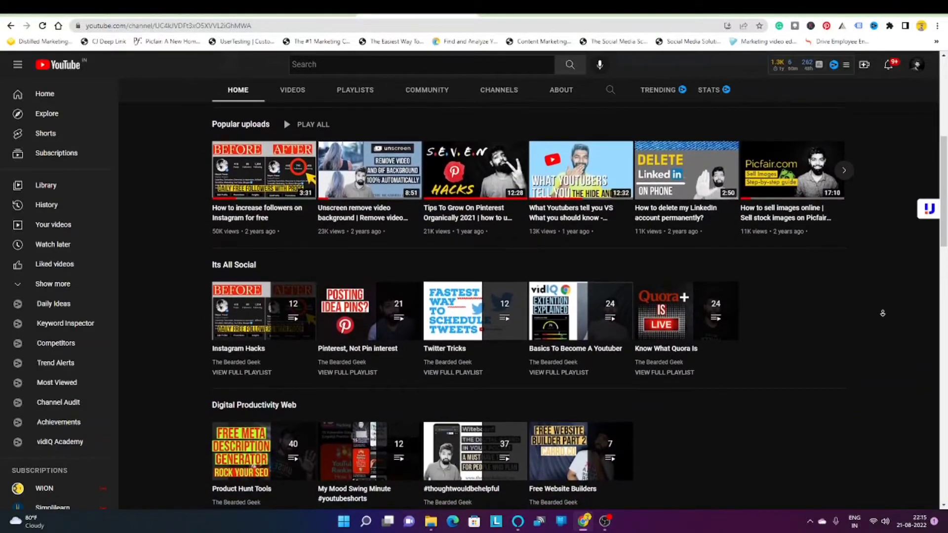
{"action": "scroll", "coordinate": [882, 313], "scroll_direction": "down", "scroll_amount": 1}
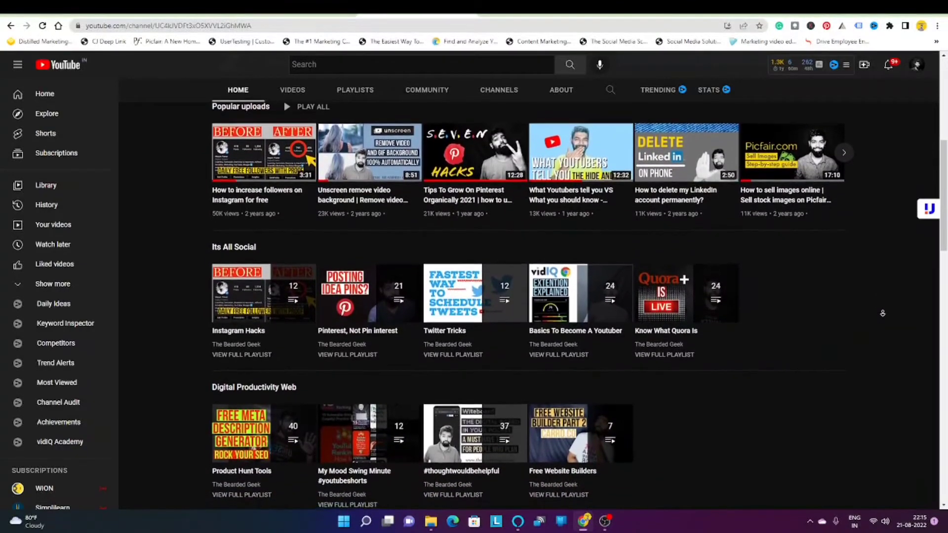
{"action": "scroll", "coordinate": [882, 313], "scroll_direction": "down", "scroll_amount": 3}
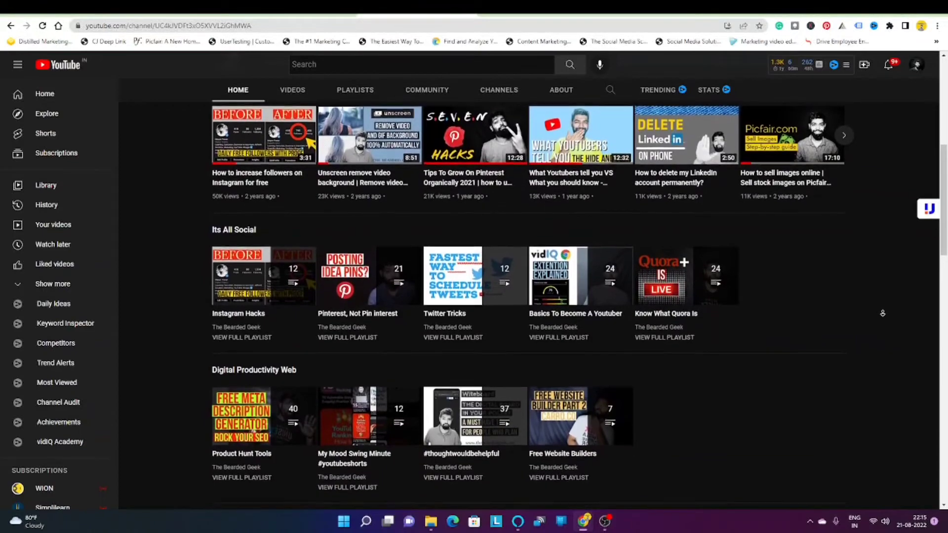
{"action": "scroll", "coordinate": [882, 313], "scroll_direction": "down", "scroll_amount": 4}
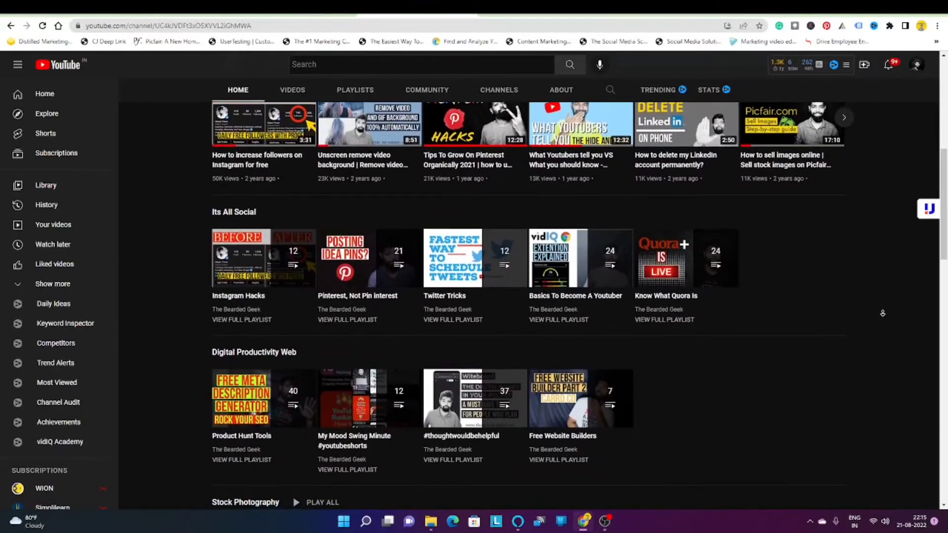
{"action": "scroll", "coordinate": [882, 313], "scroll_direction": "down", "scroll_amount": 1}
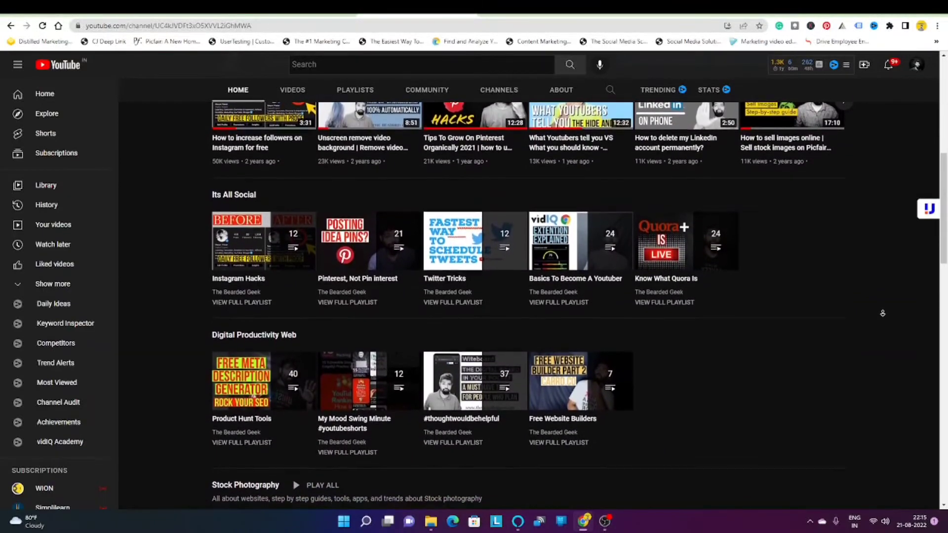
{"action": "scroll", "coordinate": [883, 313], "scroll_direction": "down", "scroll_amount": 4}
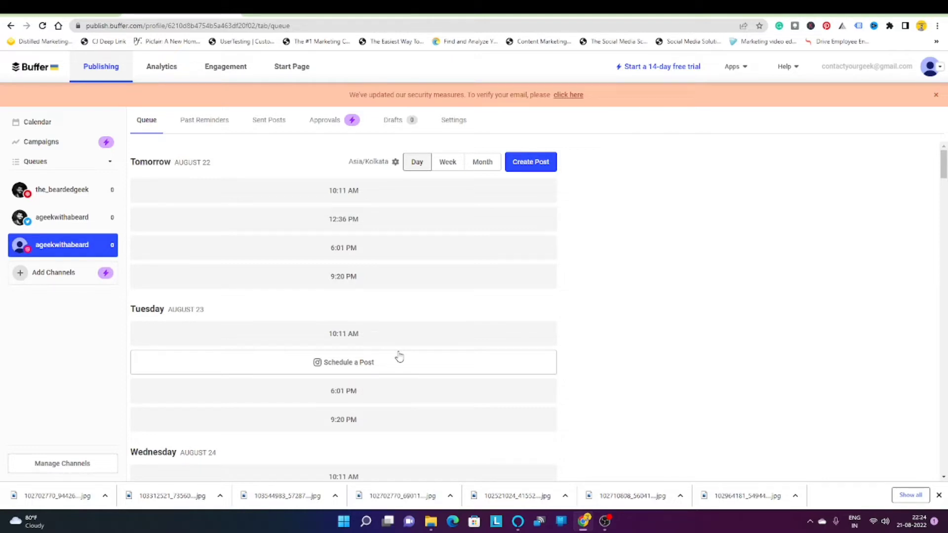
Step: In Buffer, view the Pinterest and Twitter channel queues and return to the Instagram channel's queue
{"action": "left_click", "coordinate": [41, 195]}
{"action": "left_click", "coordinate": [59, 218]}
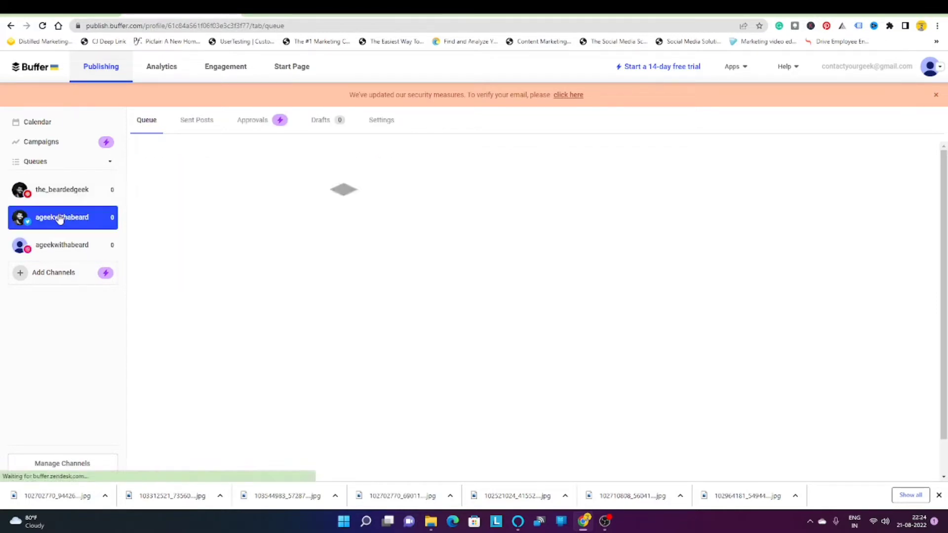
{"action": "left_click", "coordinate": [61, 245]}
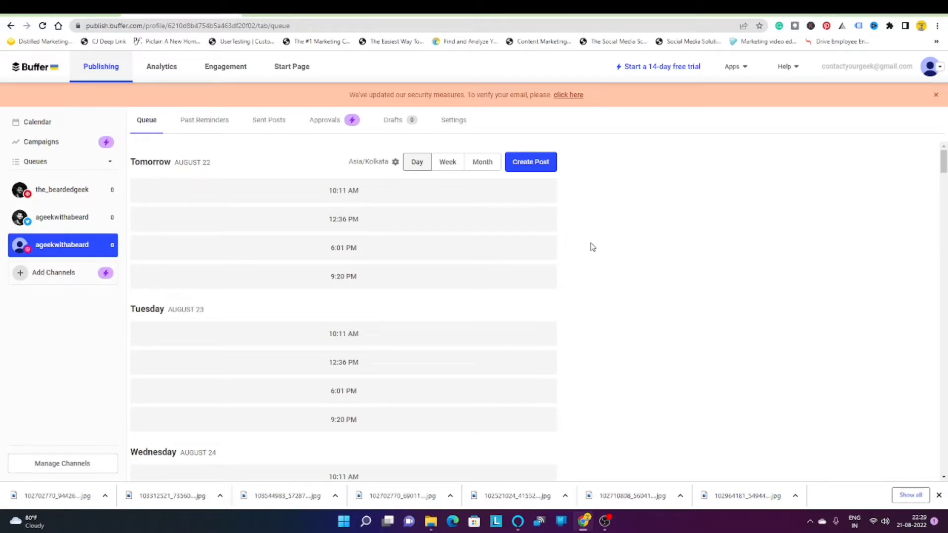
{"action": "left_click", "coordinate": [531, 163]}
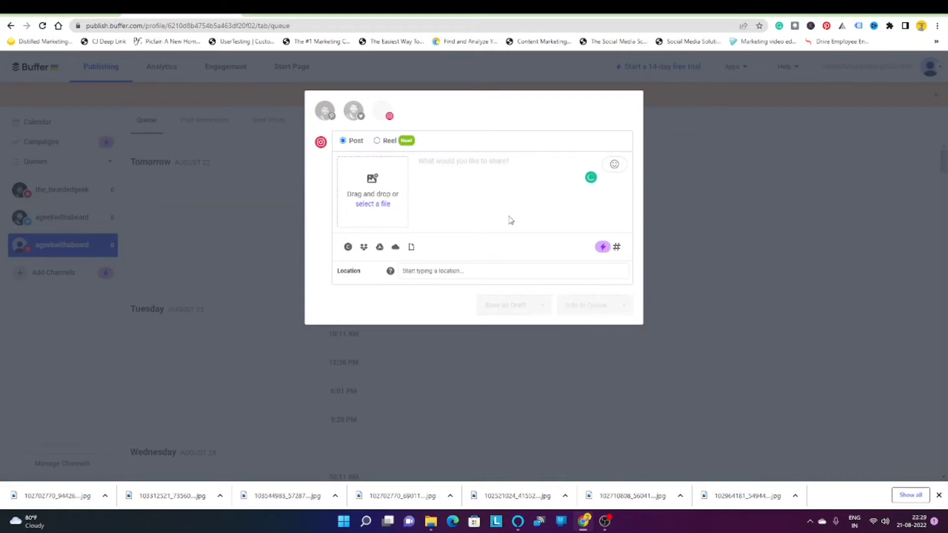
{"action": "left_click", "coordinate": [371, 207]}
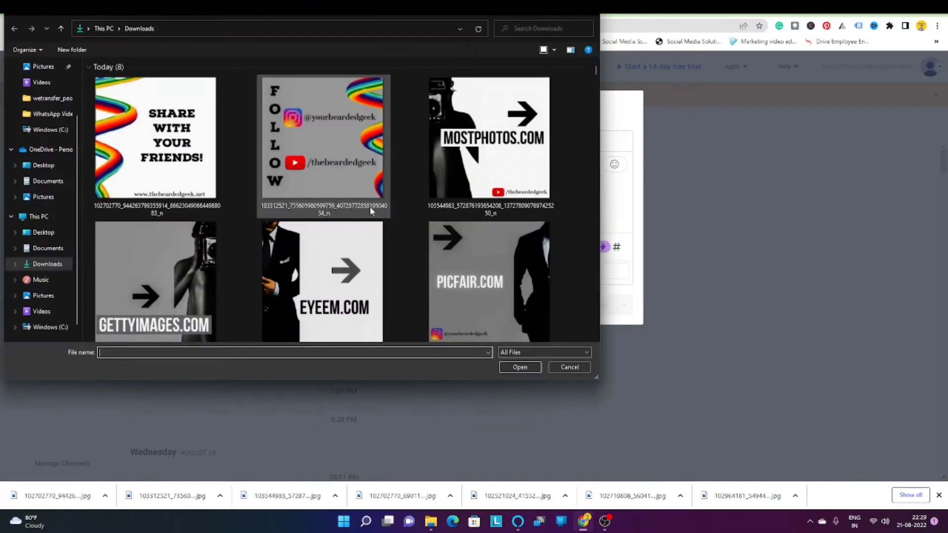
{"action": "left_click", "coordinate": [568, 368]}
{"action": "left_click", "coordinate": [831, 267]}
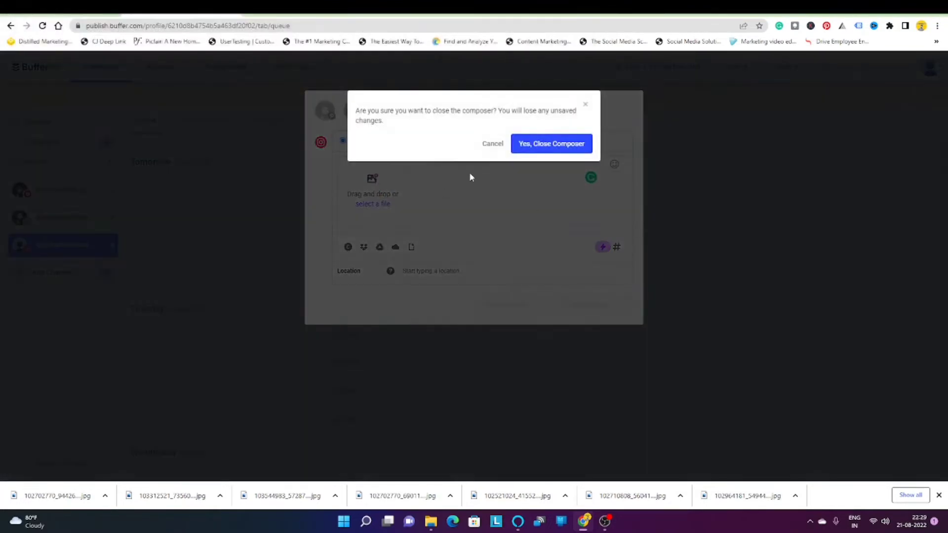
{"action": "left_click", "coordinate": [573, 149]}
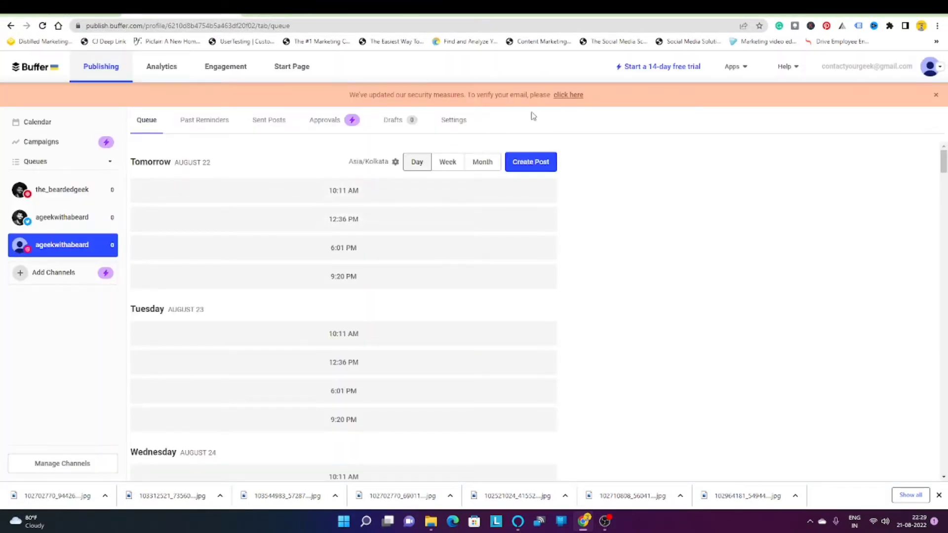
Step: Create a new Instagram post and attach the "5 Websites to Sell Stock Photos" image from the Downloads folder
{"action": "left_click", "coordinate": [538, 168]}
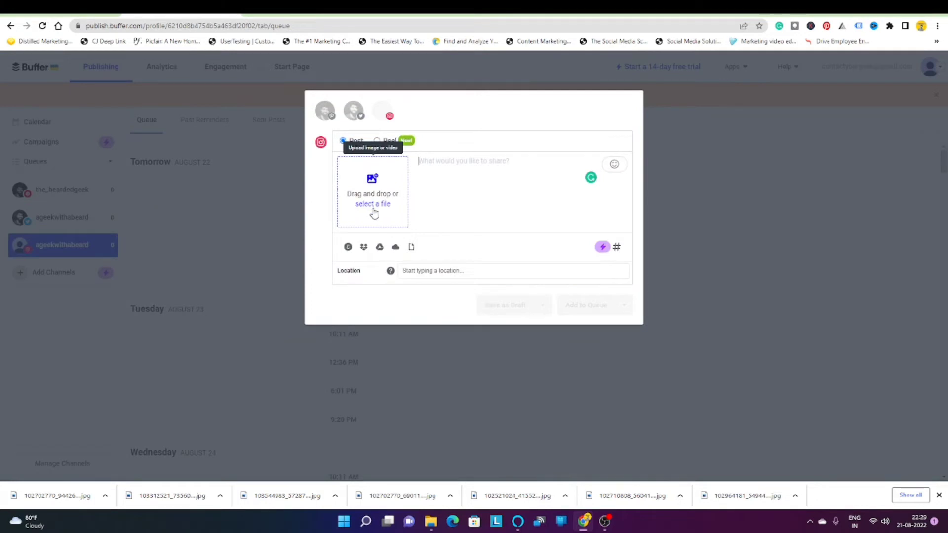
{"action": "left_click", "coordinate": [373, 207]}
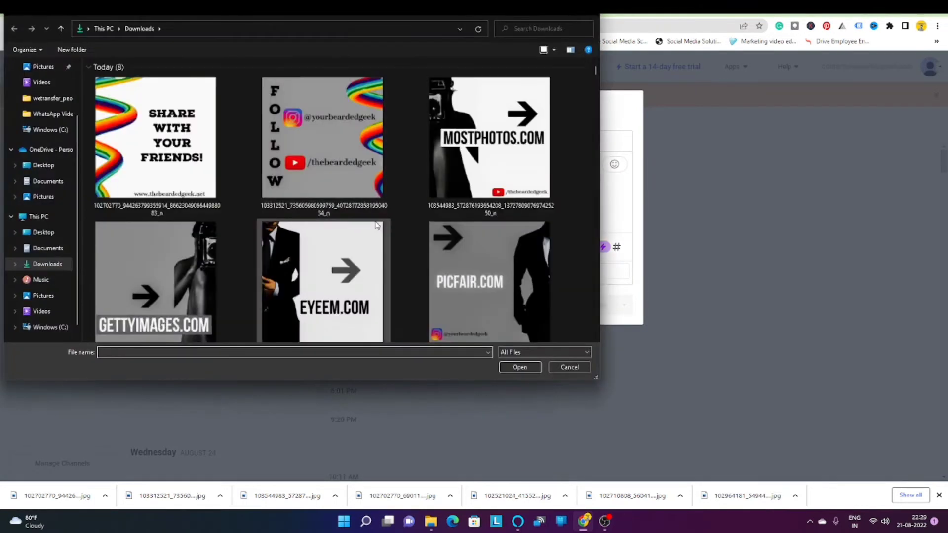
{"action": "scroll", "coordinate": [371, 224], "scroll_direction": "down", "scroll_amount": 3}
{"action": "left_click", "coordinate": [371, 227]}
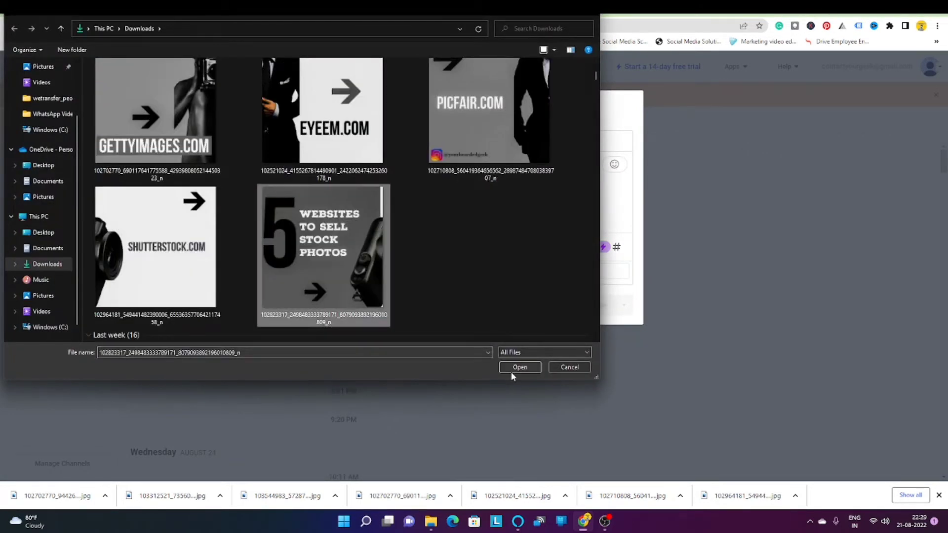
{"action": "left_click", "coordinate": [514, 371]}
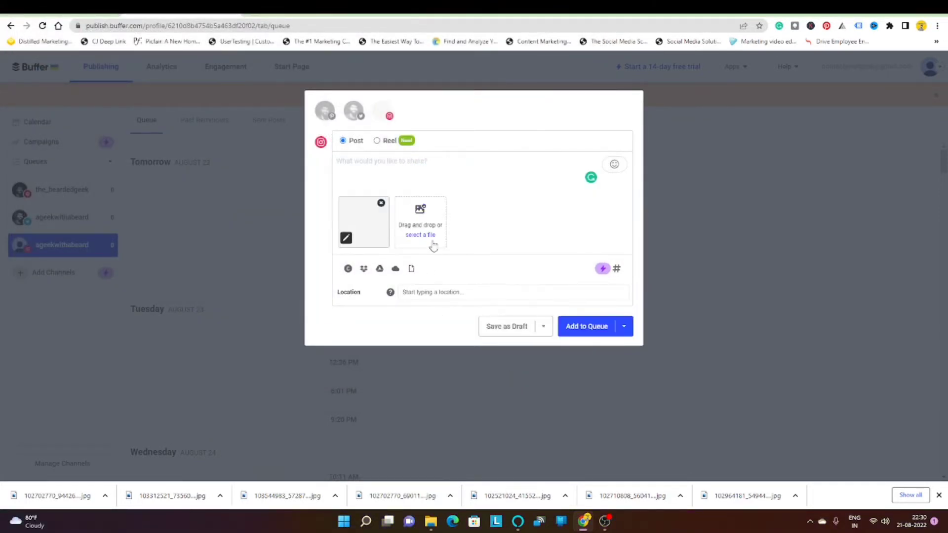
Step: Enter "hi there.." as the caption of the Instagram post
{"action": "left_click", "coordinate": [347, 164]}
{"action": "type", "text": "hi there"}
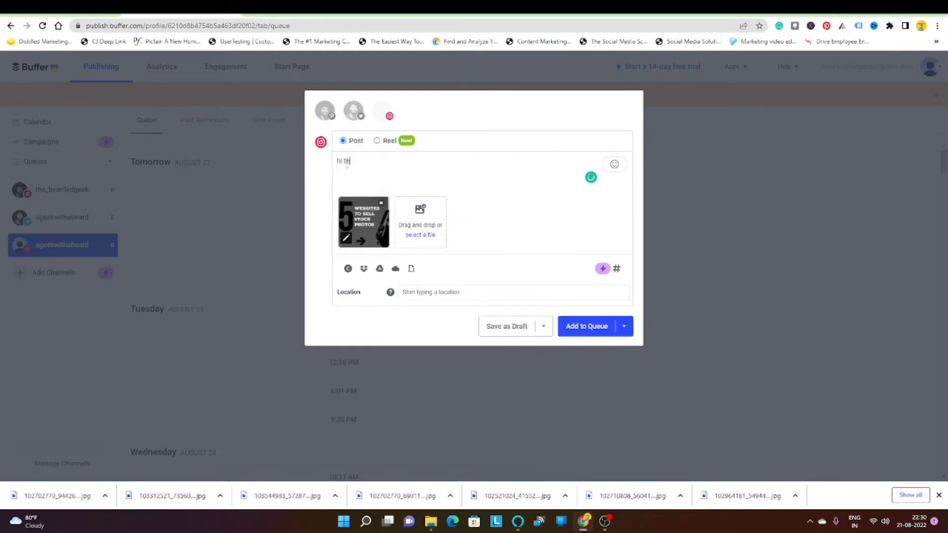
{"action": "type", "text": ".."}
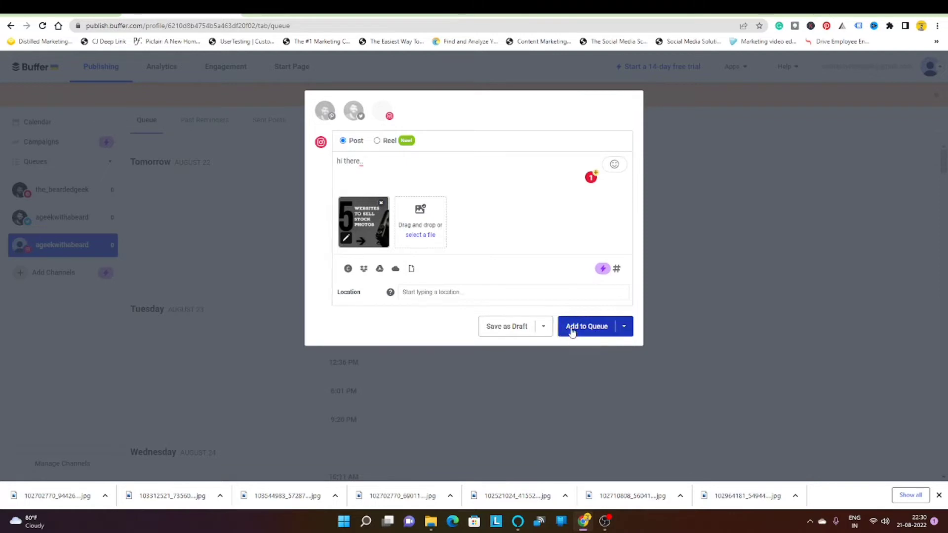
Step: Select August 23, 2022 in the post's scheduling calendar, view the hour options, and discard the unsaved post
{"action": "left_click", "coordinate": [624, 331]}
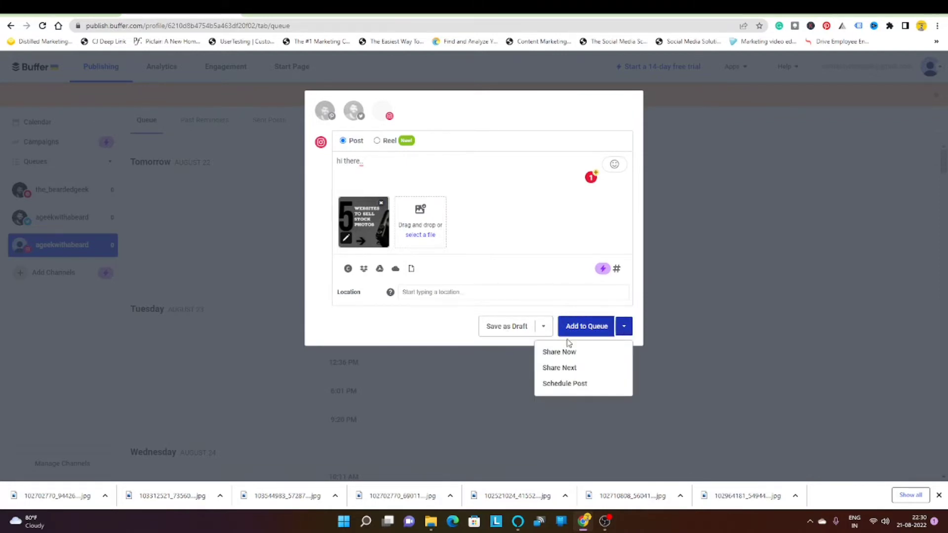
{"action": "left_click", "coordinate": [575, 383]}
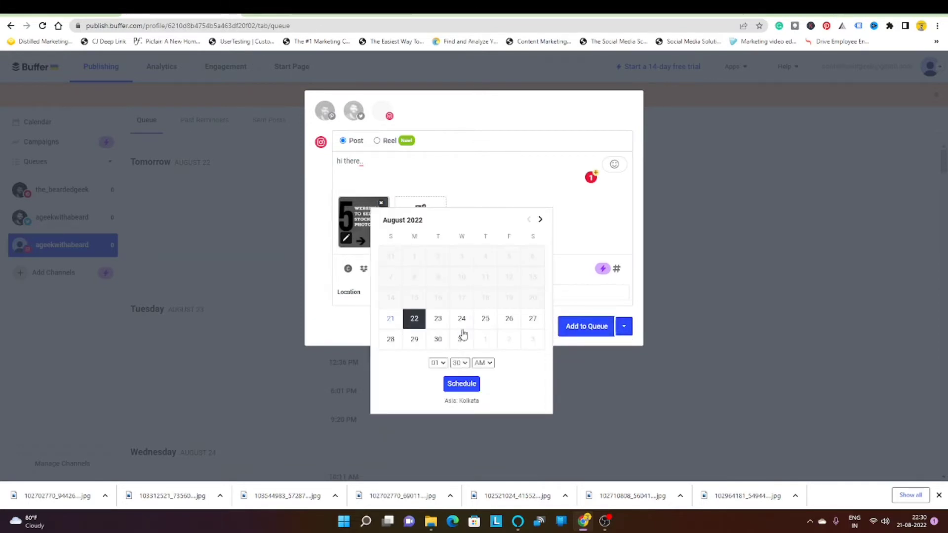
{"action": "left_click", "coordinate": [540, 220]}
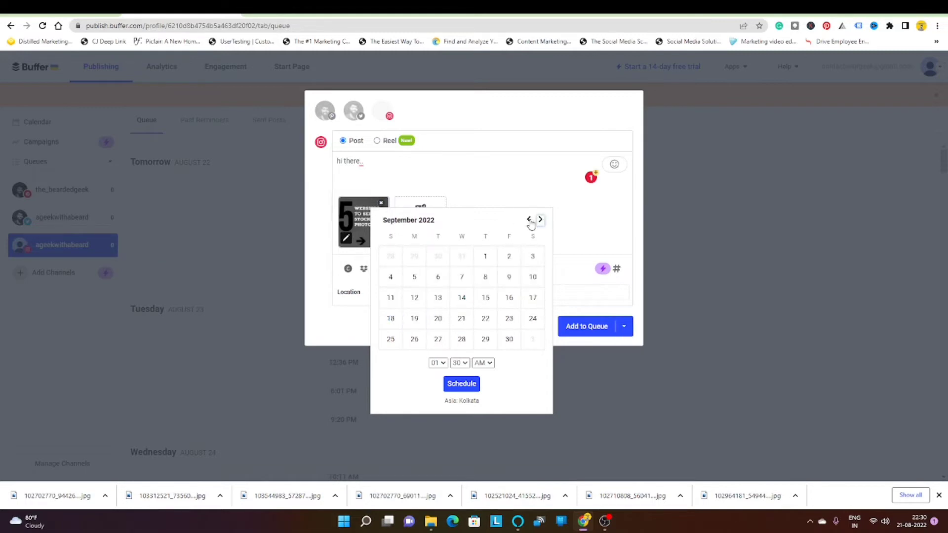
{"action": "left_click", "coordinate": [529, 219]}
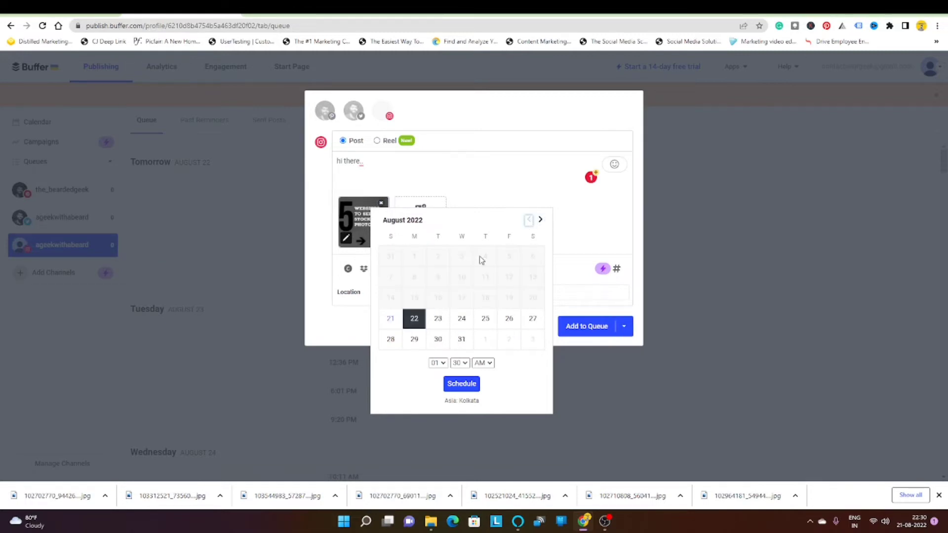
{"action": "left_click", "coordinate": [437, 322]}
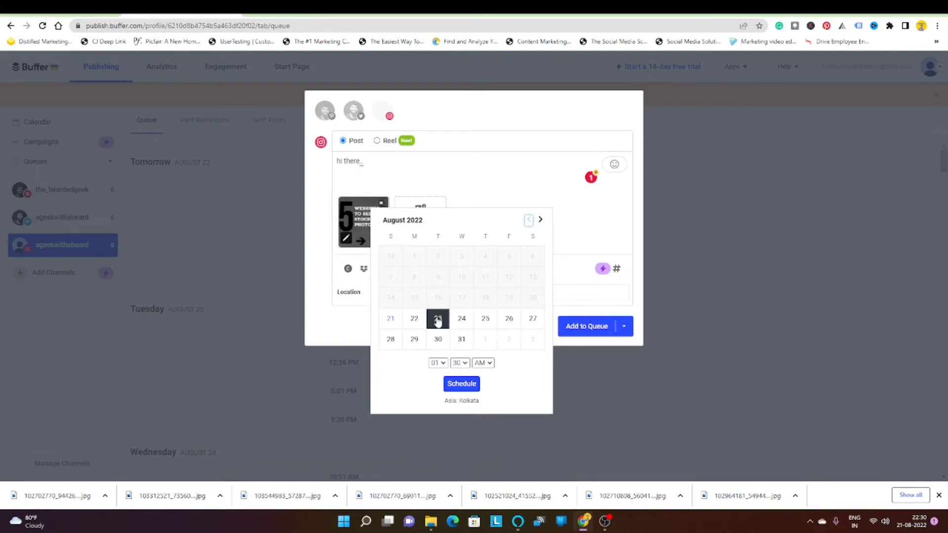
{"action": "left_click", "coordinate": [445, 363]}
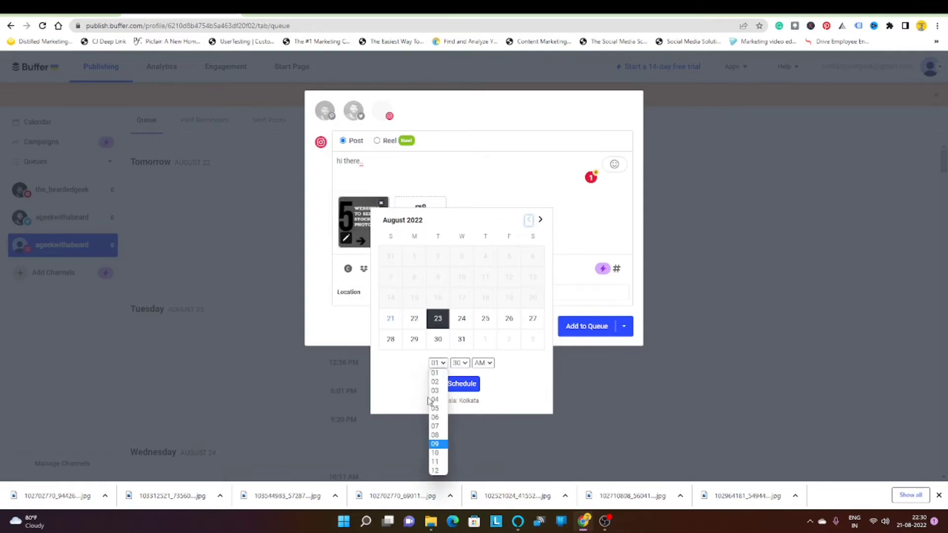
{"action": "left_click", "coordinate": [537, 384]}
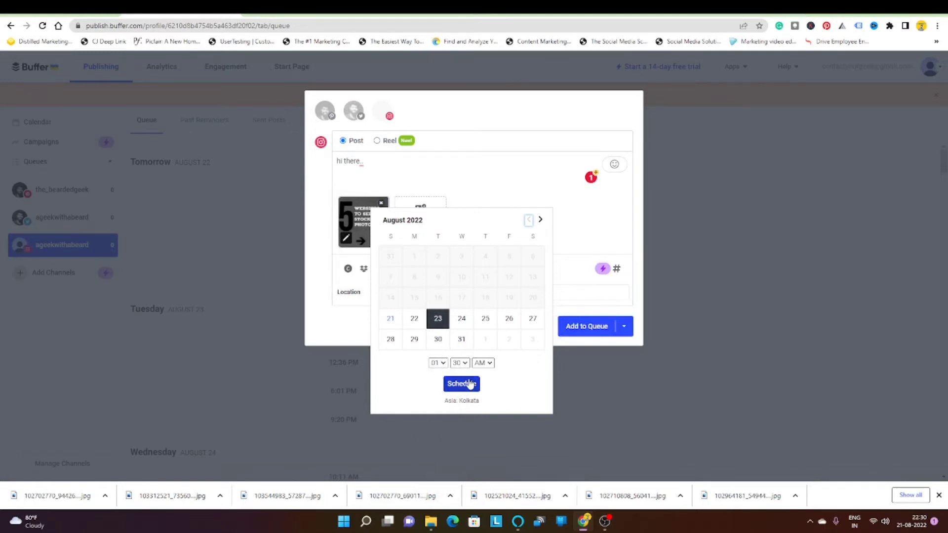
{"action": "left_click", "coordinate": [610, 382]}
{"action": "left_click", "coordinate": [552, 149]}
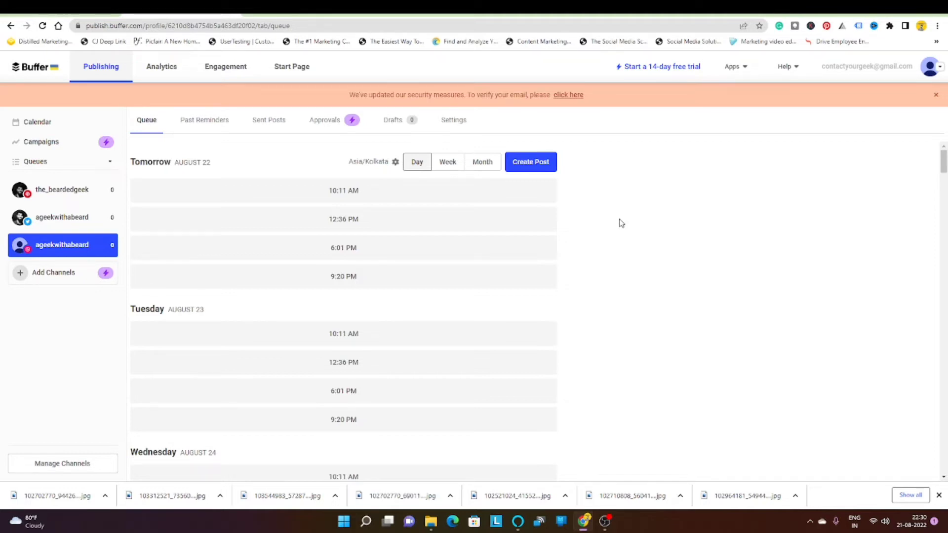
Step: Create a new Instagram post, attach the 5 Websites, Shutterstock, Picfair and EyeEm images in one selection, and discard the post
{"action": "left_click", "coordinate": [525, 164]}
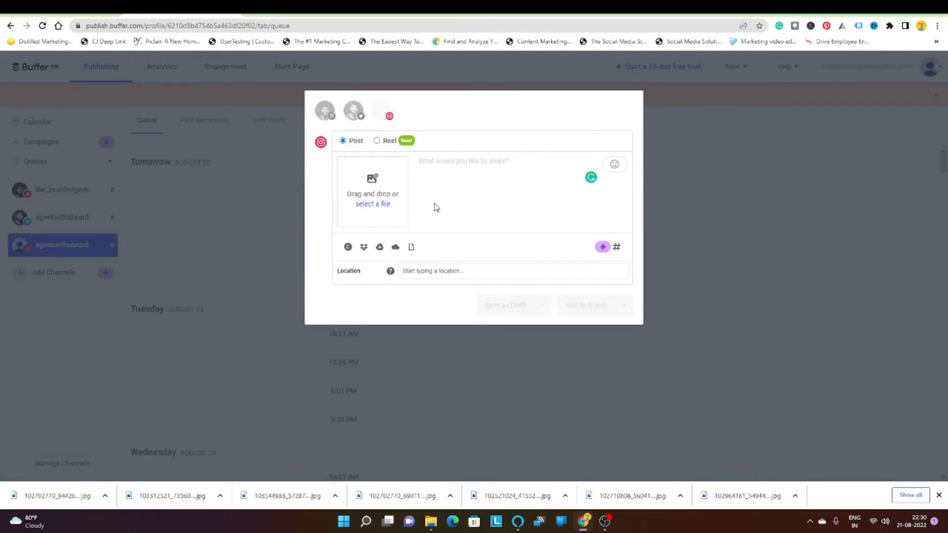
{"action": "left_click", "coordinate": [382, 206]}
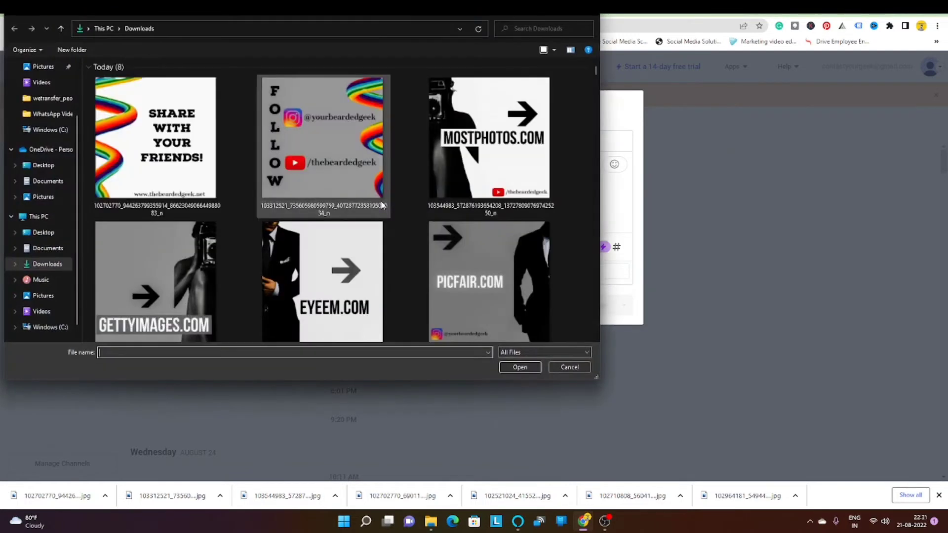
{"action": "scroll", "coordinate": [382, 206], "scroll_direction": "down", "scroll_amount": 3}
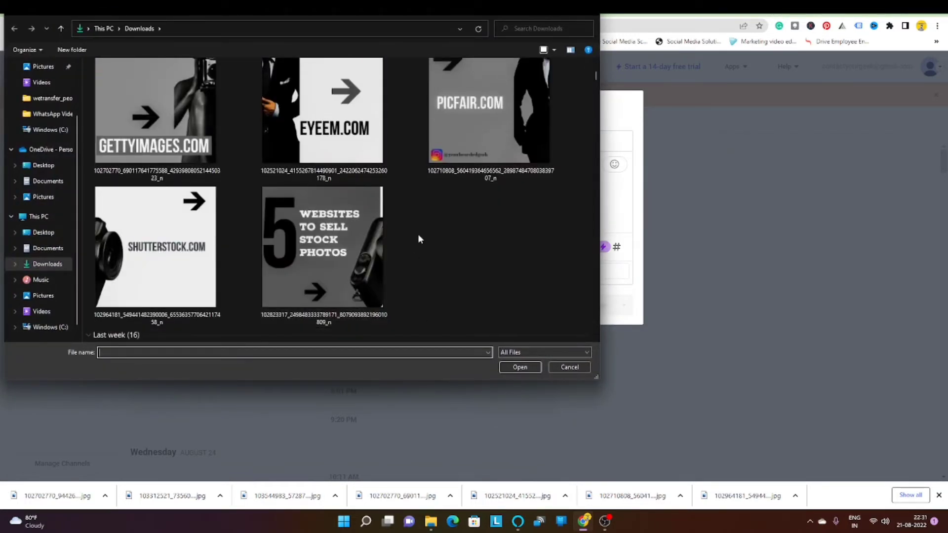
{"action": "left_click", "coordinate": [335, 244]}
{"action": "left_click", "coordinate": [179, 242], "text": "ctrl"}
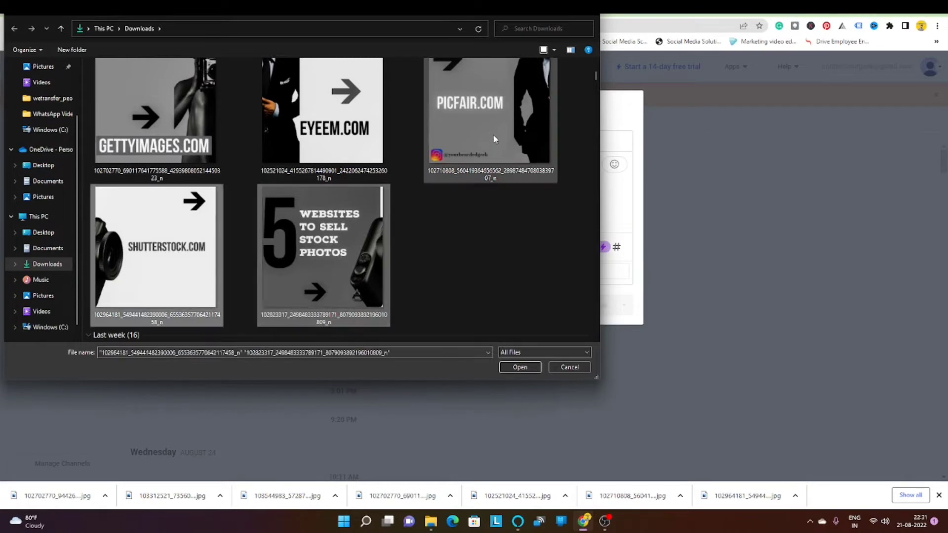
{"action": "left_click", "coordinate": [493, 137], "text": "ctrl"}
{"action": "left_click", "coordinate": [350, 132], "text": "ctrl"}
{"action": "left_click", "coordinate": [519, 367]}
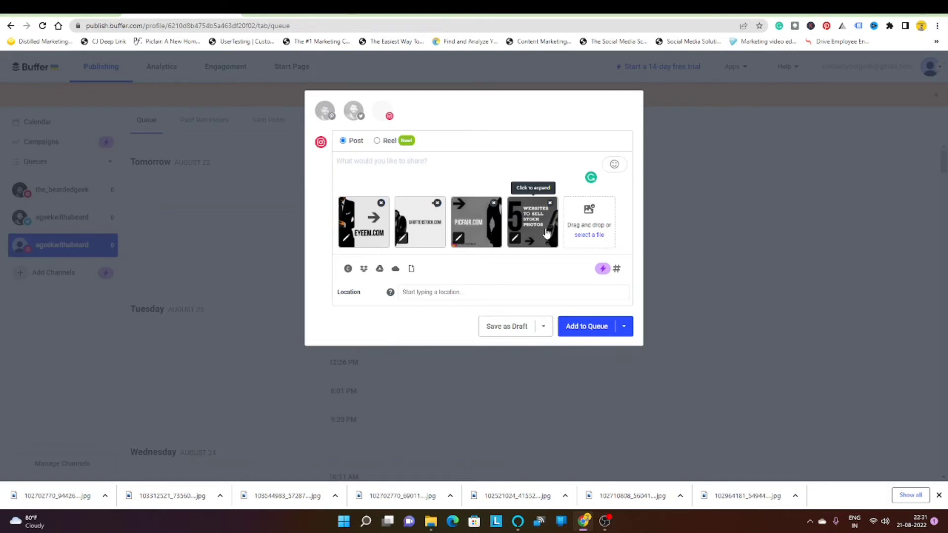
{"action": "left_click", "coordinate": [786, 282]}
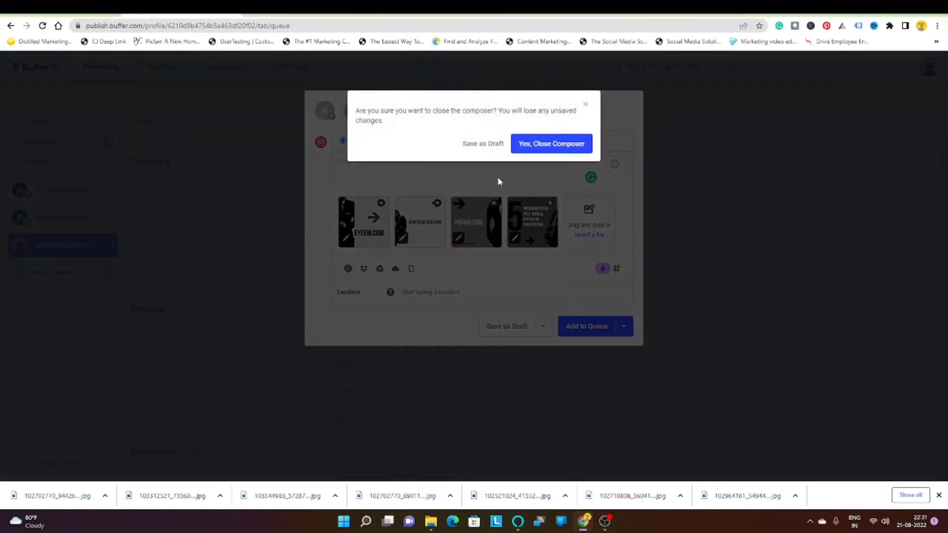
{"action": "left_click", "coordinate": [532, 144]}
Step: Create a new Instagram post and attach the "5 Websites to Sell Stock Photos" image from Downloads as its first image
{"action": "left_click", "coordinate": [528, 162]}
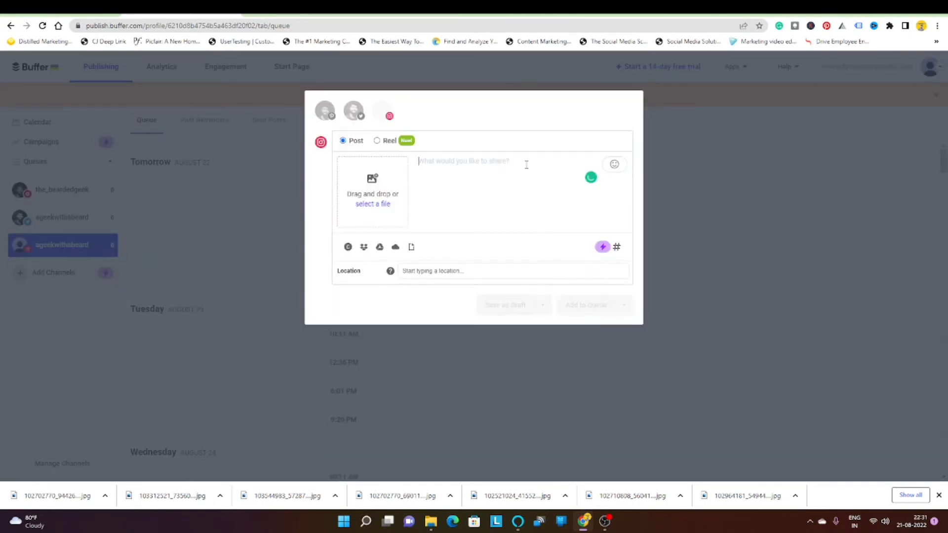
{"action": "left_click", "coordinate": [384, 186]}
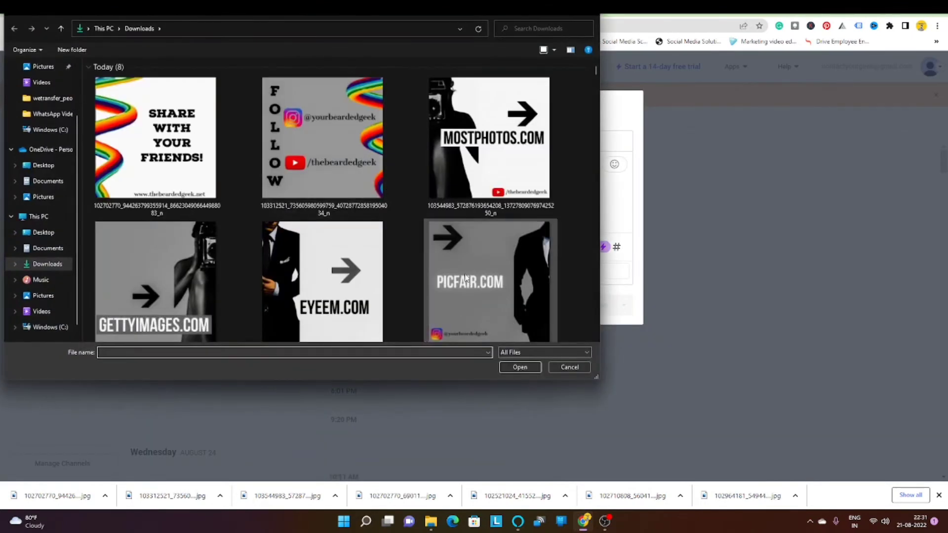
{"action": "scroll", "coordinate": [326, 259], "scroll_direction": "down", "scroll_amount": 3}
{"action": "left_click", "coordinate": [334, 253]}
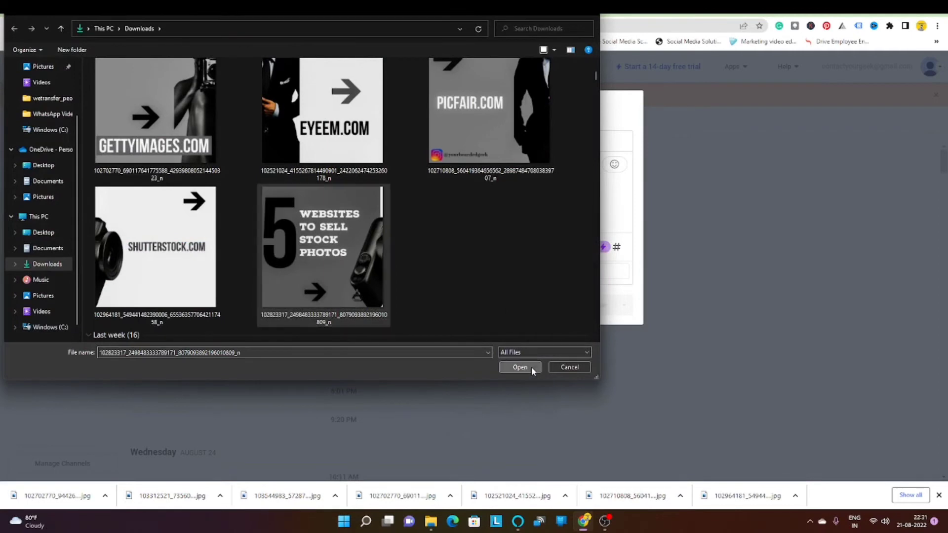
{"action": "left_click", "coordinate": [531, 366]}
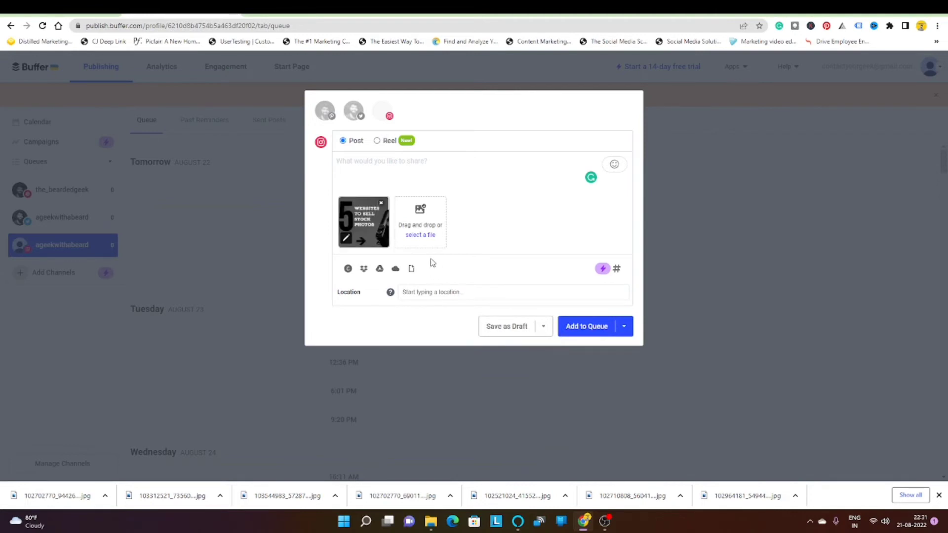
Step: Add the Shutterstock.com image from Downloads as the post's second image
{"action": "left_click", "coordinate": [421, 236]}
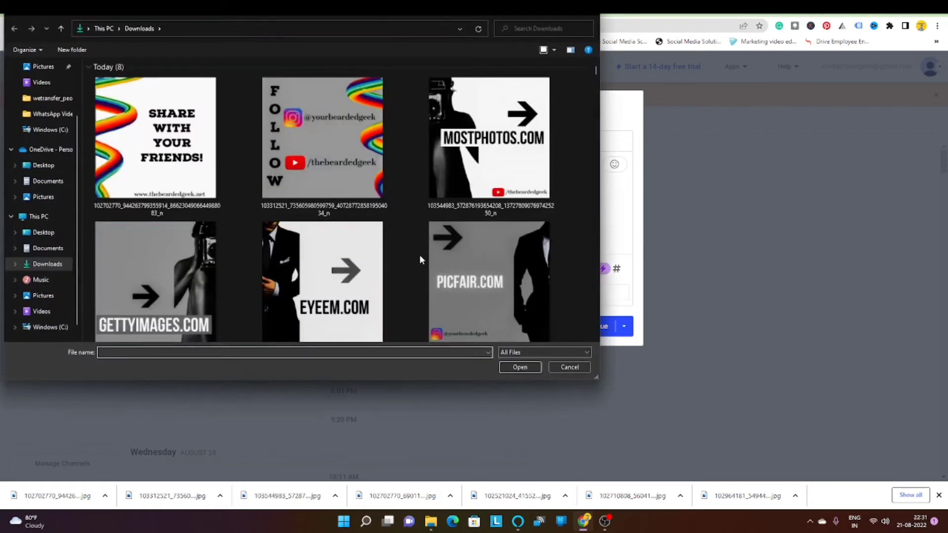
{"action": "scroll", "coordinate": [420, 253], "scroll_direction": "down", "scroll_amount": 5}
{"action": "scroll", "coordinate": [176, 277], "scroll_direction": "up", "scroll_amount": 3}
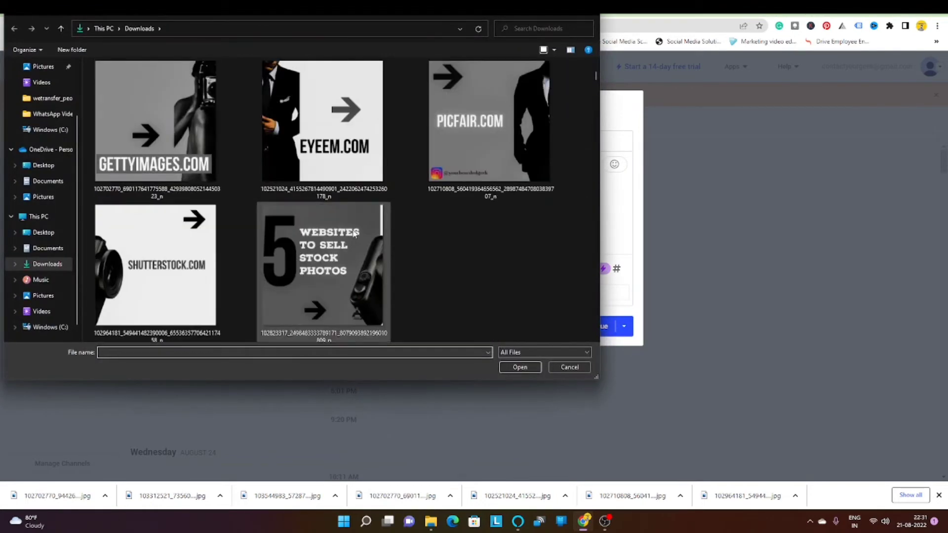
{"action": "left_click", "coordinate": [176, 277]}
{"action": "left_click", "coordinate": [520, 368]}
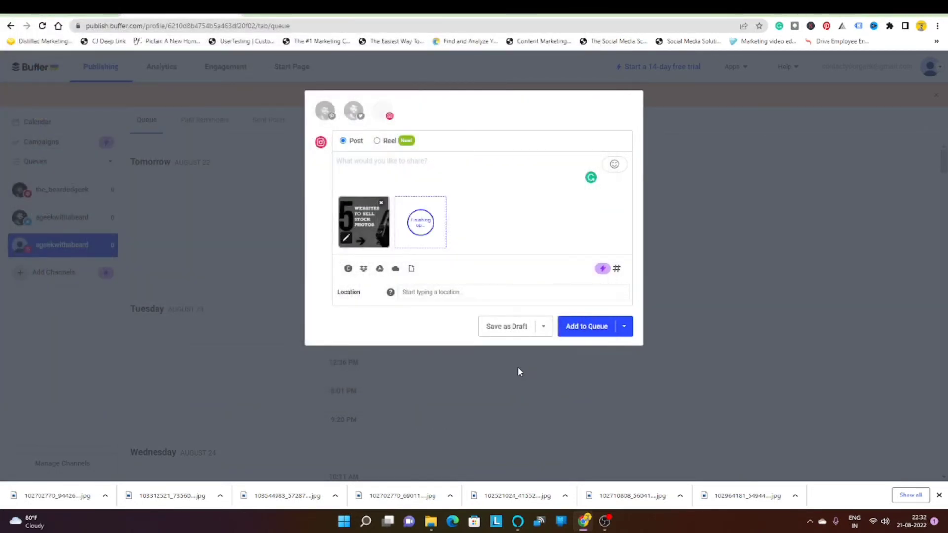
Step: Add the Picfair.com image from Downloads as the post's third image
{"action": "left_click", "coordinate": [482, 236]}
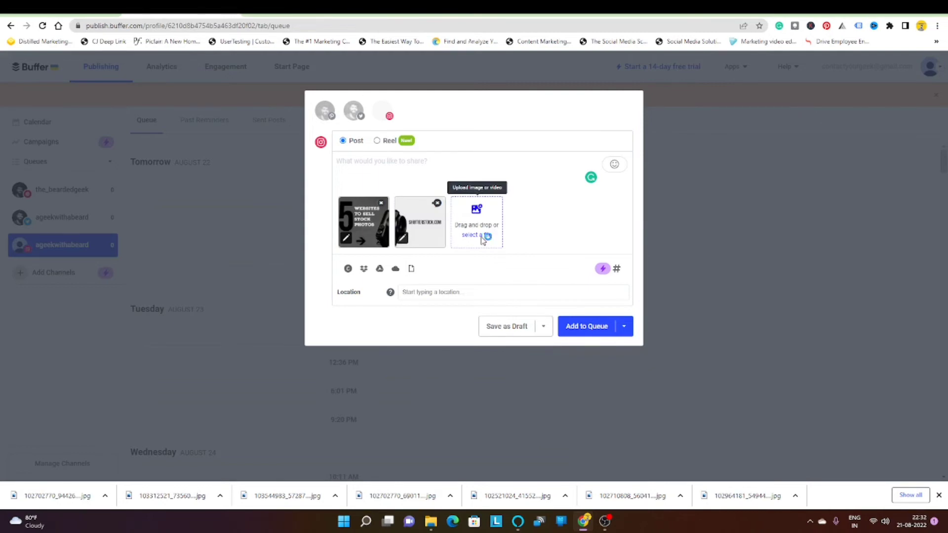
{"action": "scroll", "coordinate": [355, 261], "scroll_direction": "down", "scroll_amount": 2}
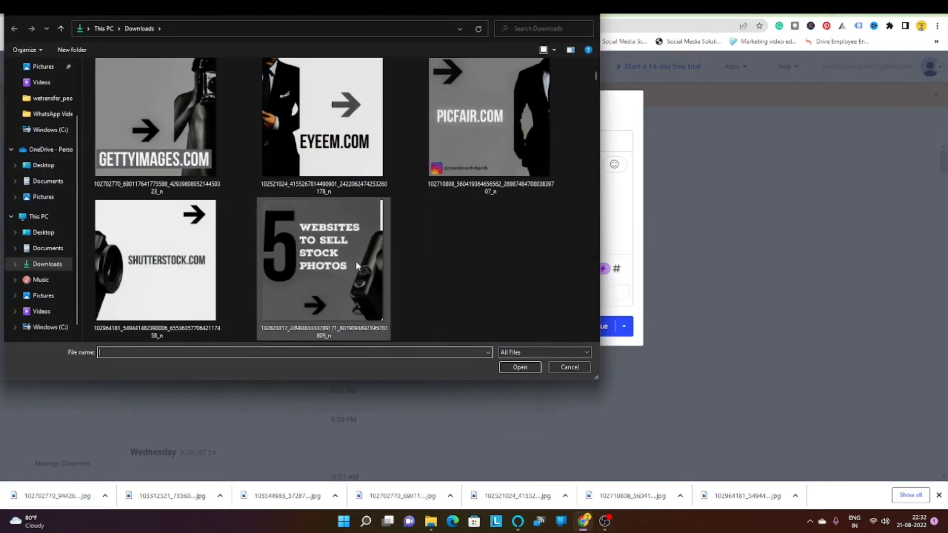
{"action": "left_click", "coordinate": [480, 143]}
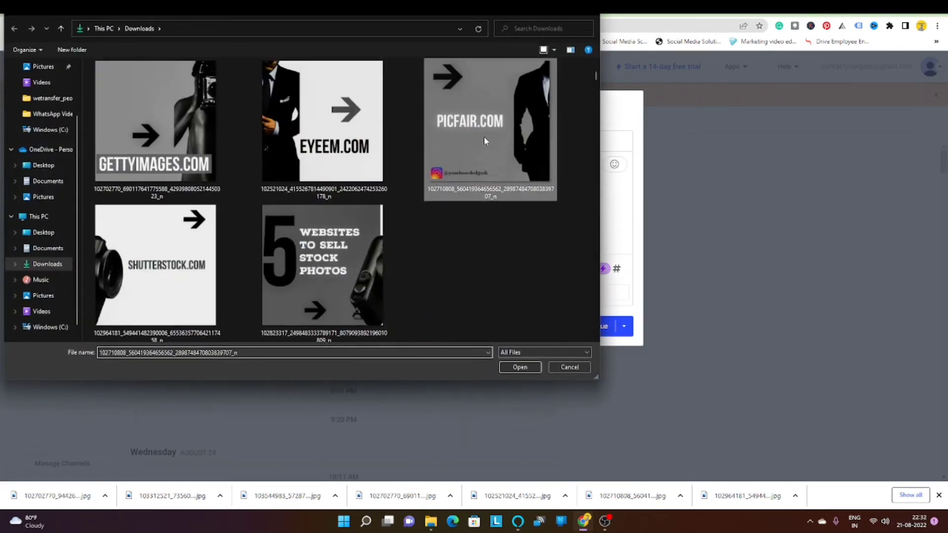
{"action": "left_click", "coordinate": [519, 367]}
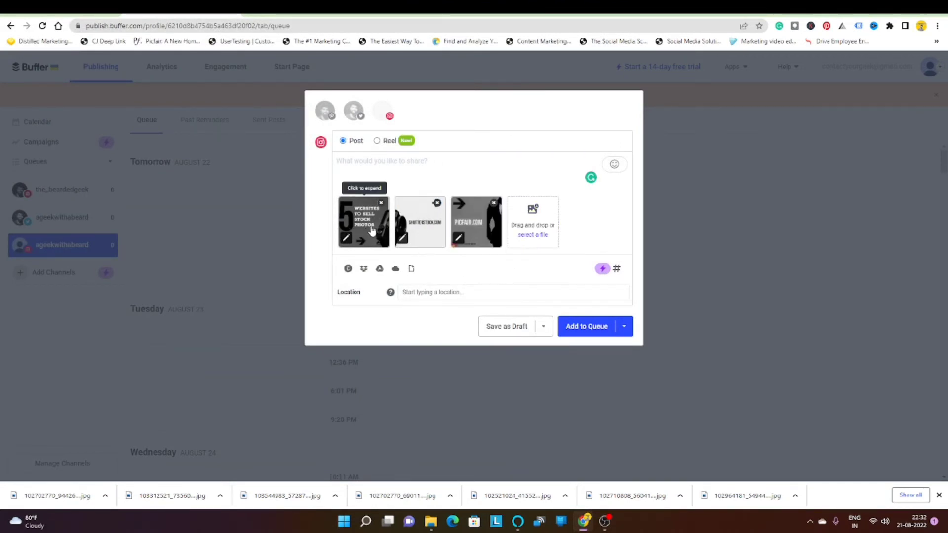
Step: Add the EyeEm.com image from Downloads as the post's fourth image
{"action": "left_click", "coordinate": [545, 219]}
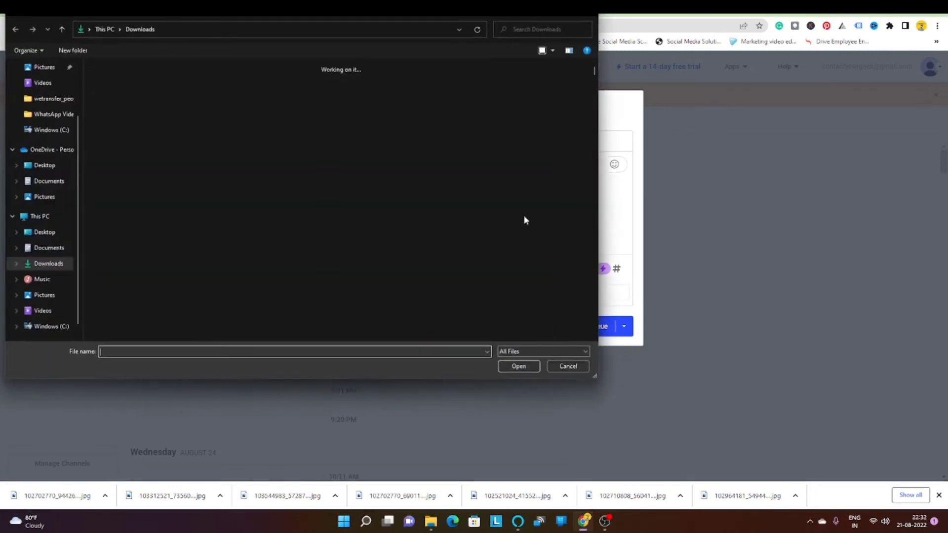
{"action": "scroll", "coordinate": [414, 263], "scroll_direction": "down", "scroll_amount": 3}
{"action": "scroll", "coordinate": [413, 264], "scroll_direction": "up", "scroll_amount": 3}
{"action": "scroll", "coordinate": [413, 265], "scroll_direction": "down", "scroll_amount": 2}
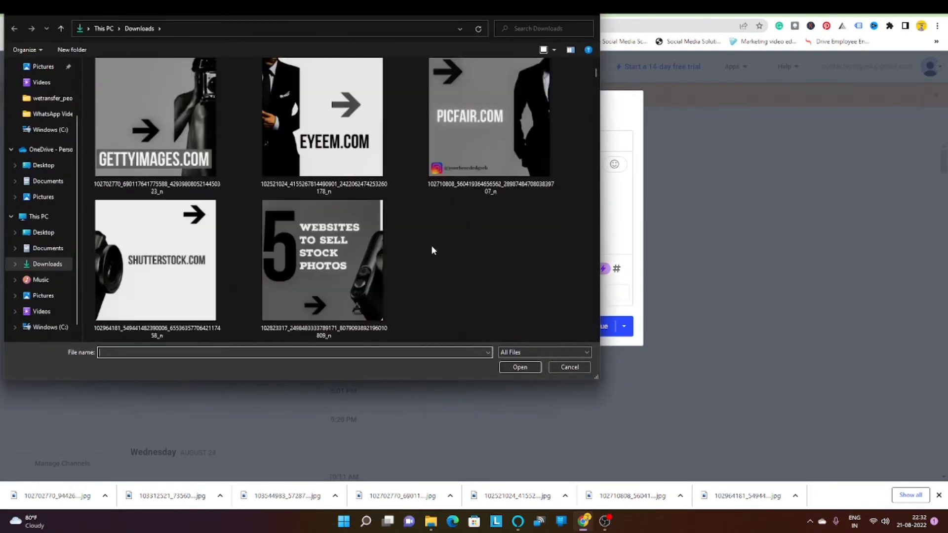
{"action": "left_click", "coordinate": [355, 158]}
{"action": "left_click", "coordinate": [521, 367]}
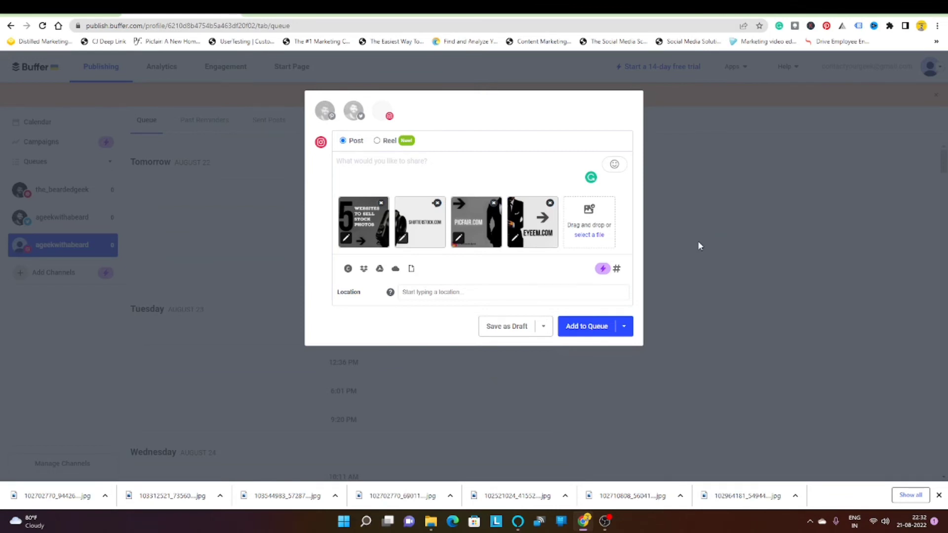
Step: Enter "Hi..." as the caption and schedule the post for August 23, 2022 at 1:32 PM
{"action": "left_click", "coordinate": [380, 166]}
{"action": "type", "text": "Hi..."}
{"action": "left_click", "coordinate": [624, 327]}
{"action": "left_click", "coordinate": [564, 385]}
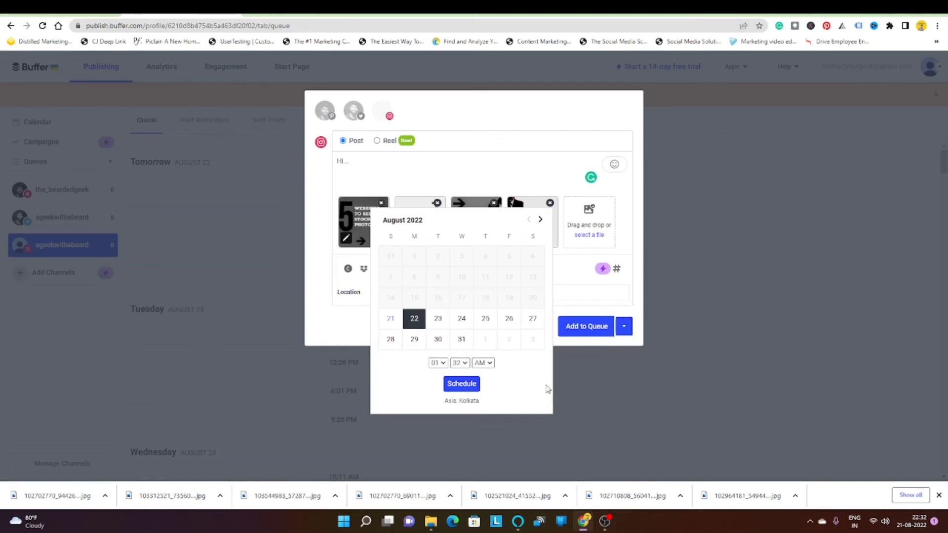
{"action": "left_click", "coordinate": [438, 321]}
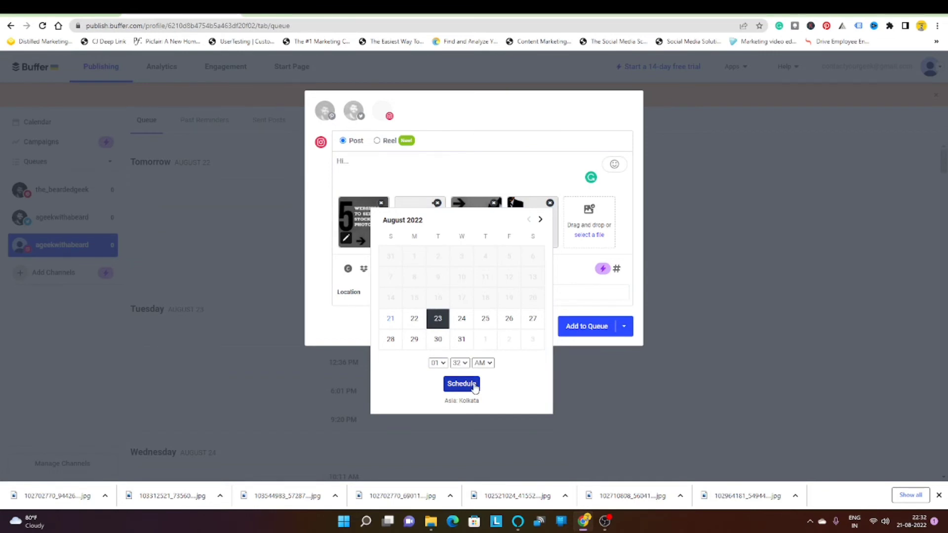
{"action": "left_click", "coordinate": [484, 364]}
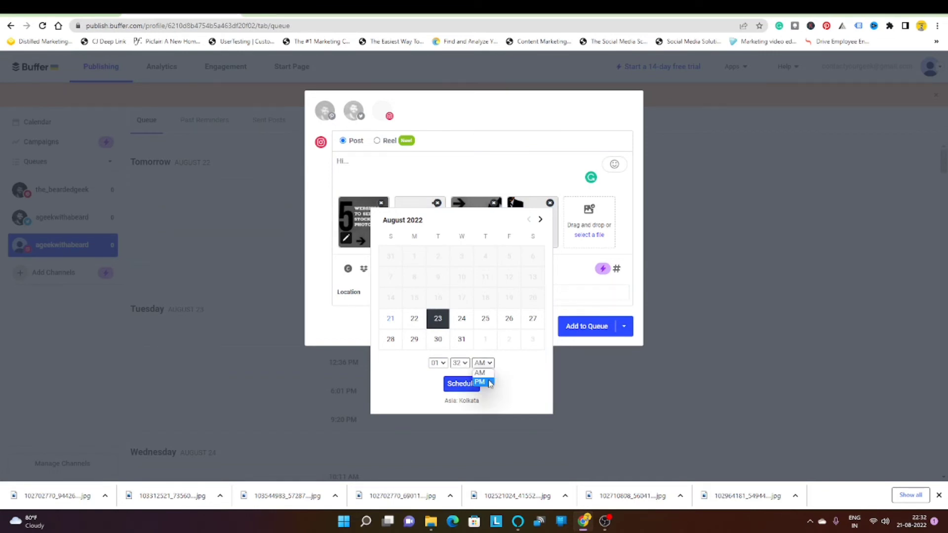
{"action": "left_click", "coordinate": [490, 383]}
{"action": "left_click", "coordinate": [463, 384]}
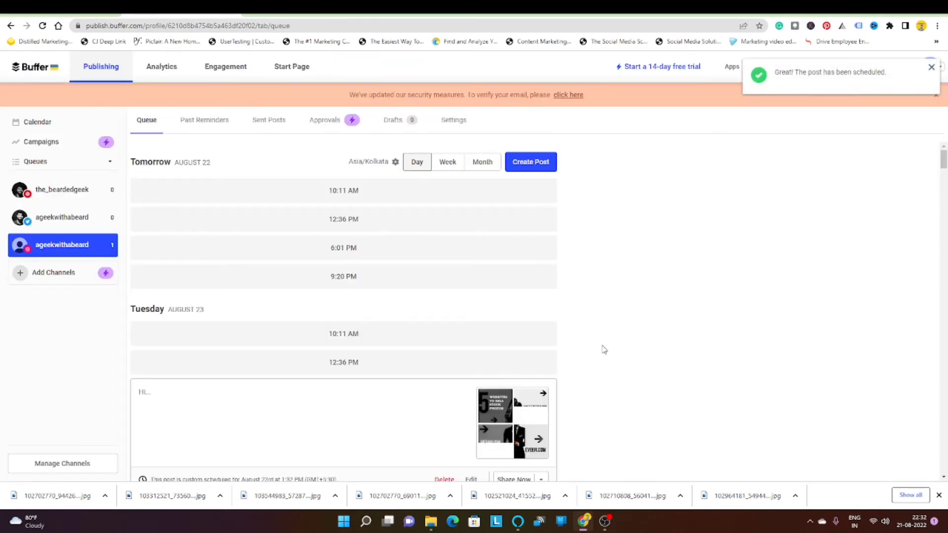
Step: Open the scheduled "Hi..." post from the queue for editing and save it
{"action": "scroll", "coordinate": [391, 313], "scroll_direction": "down", "scroll_amount": 4}
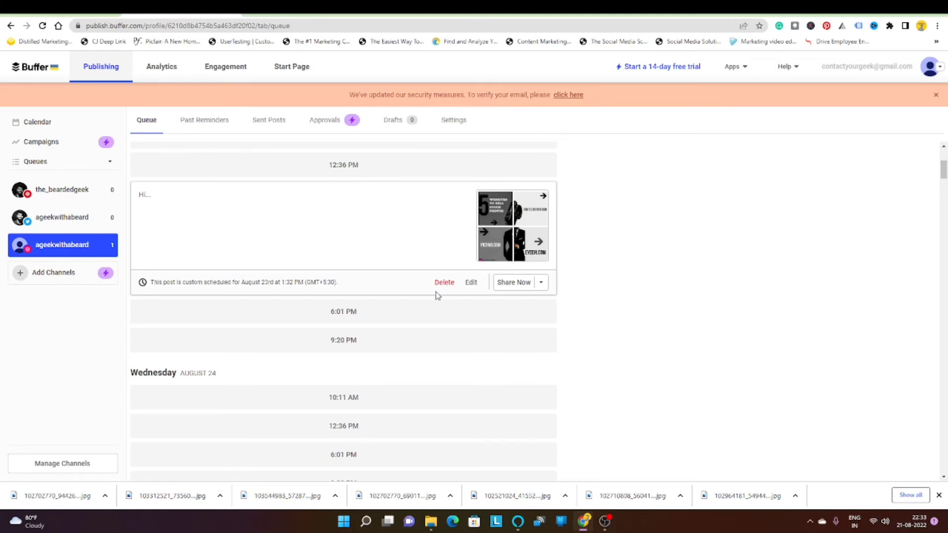
{"action": "left_click", "coordinate": [472, 285]}
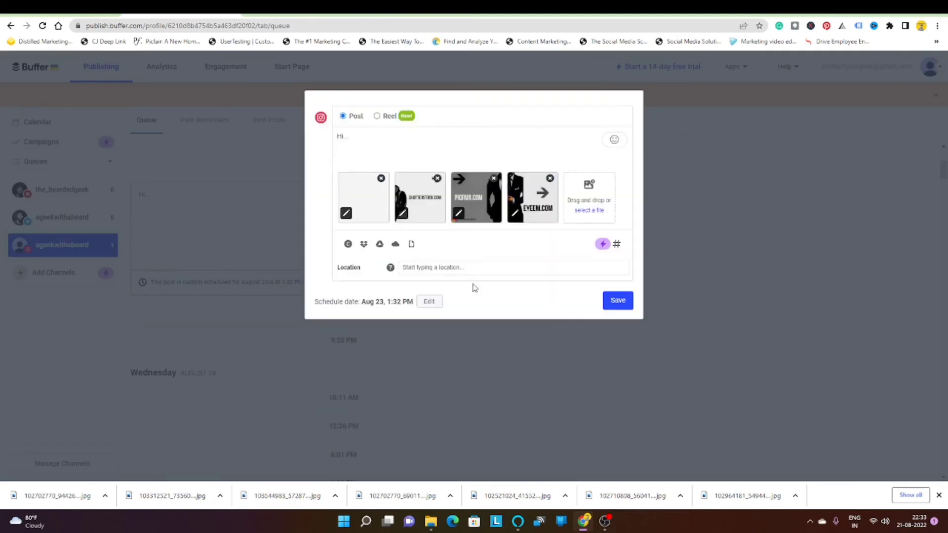
{"action": "left_click", "coordinate": [364, 145]}
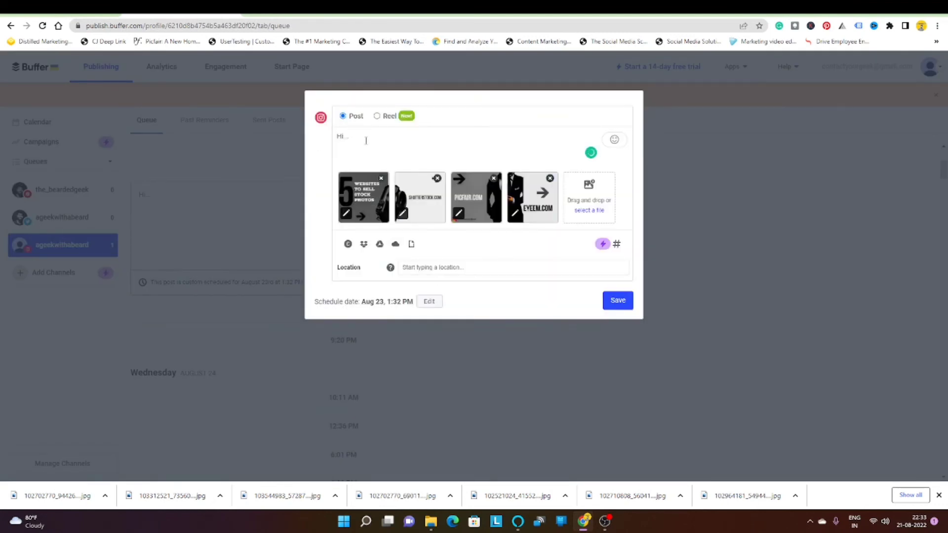
{"action": "left_click", "coordinate": [623, 302]}
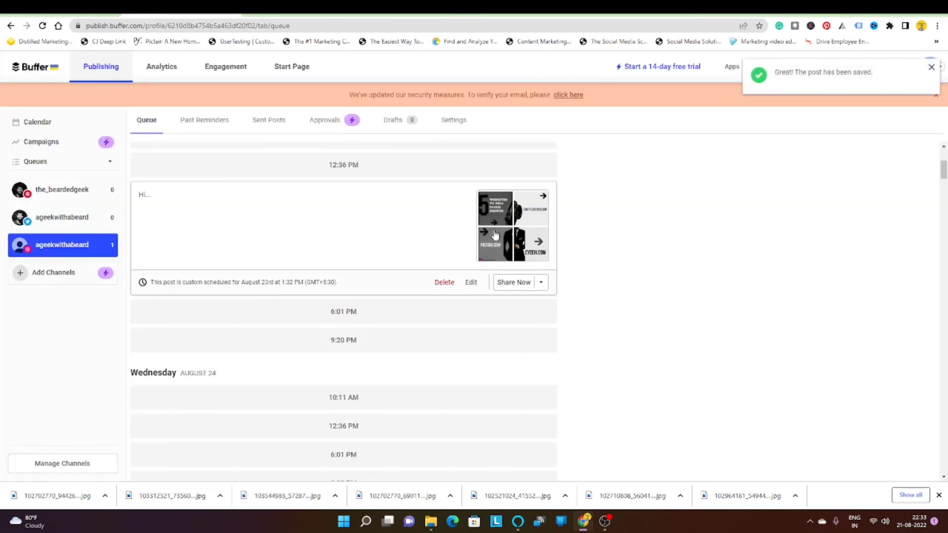
Step: Delete the scheduled "Hi..." post from the Instagram queue and confirm the deletion
{"action": "left_click", "coordinate": [442, 283]}
{"action": "left_click", "coordinate": [441, 284]}
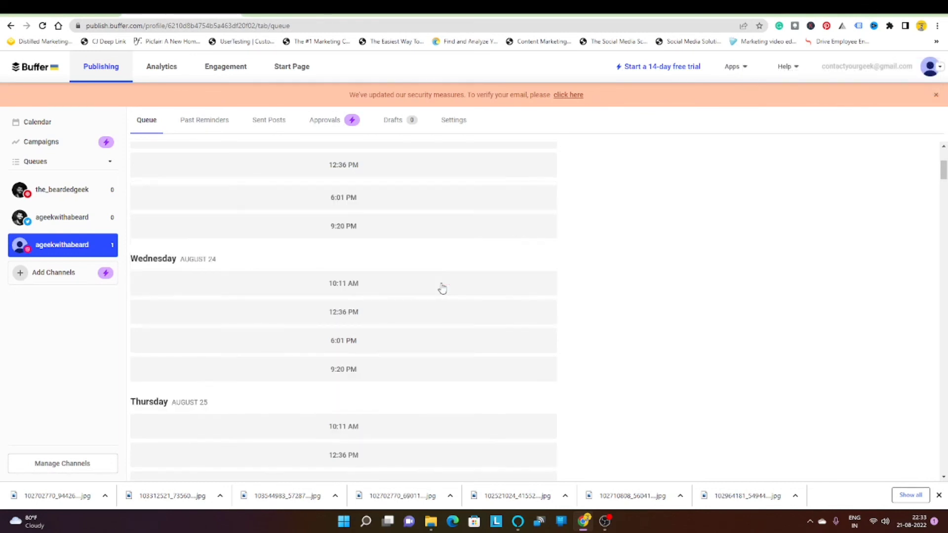
{"action": "scroll", "coordinate": [629, 298], "scroll_direction": "up", "scroll_amount": 4}
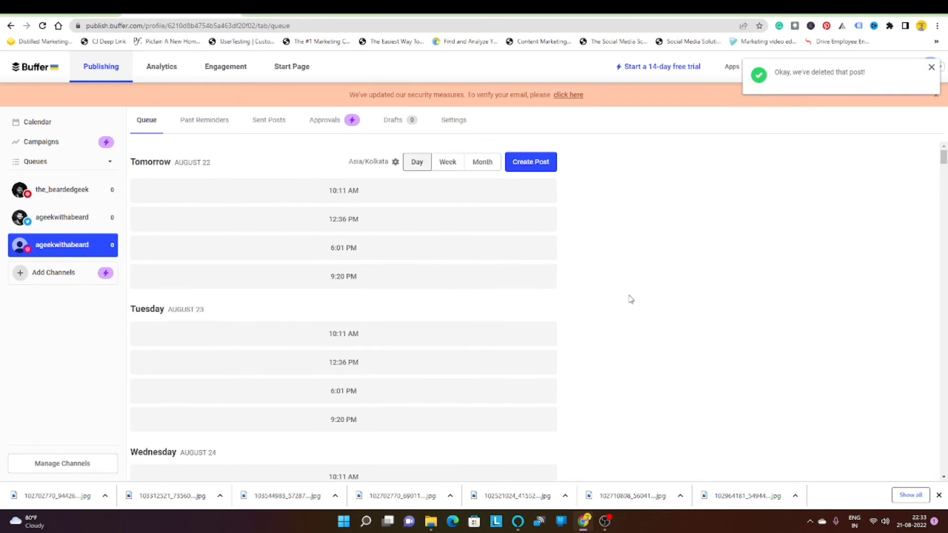